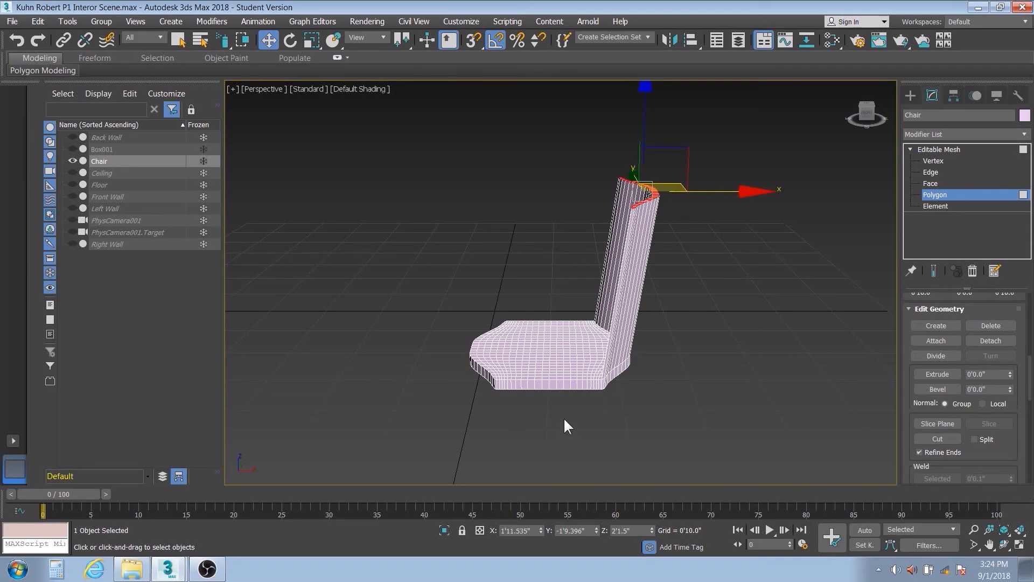
- Leave polygon editing on the chair mesh and raise the whole chair to a Z position of 2'0"
alt+middle_drag(561, 366, 469, 375)
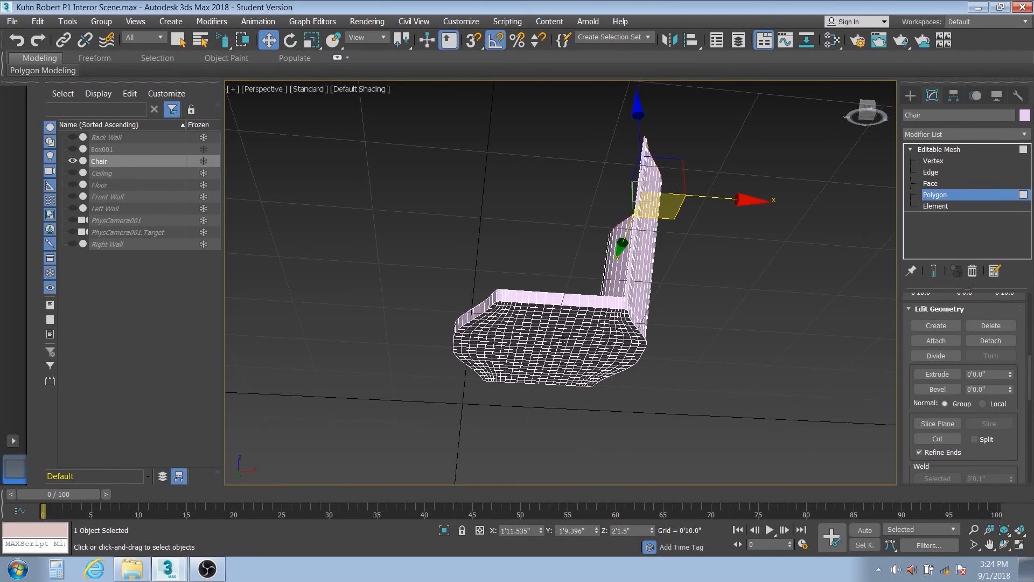
alt+middle_drag(563, 337, 747, 360)
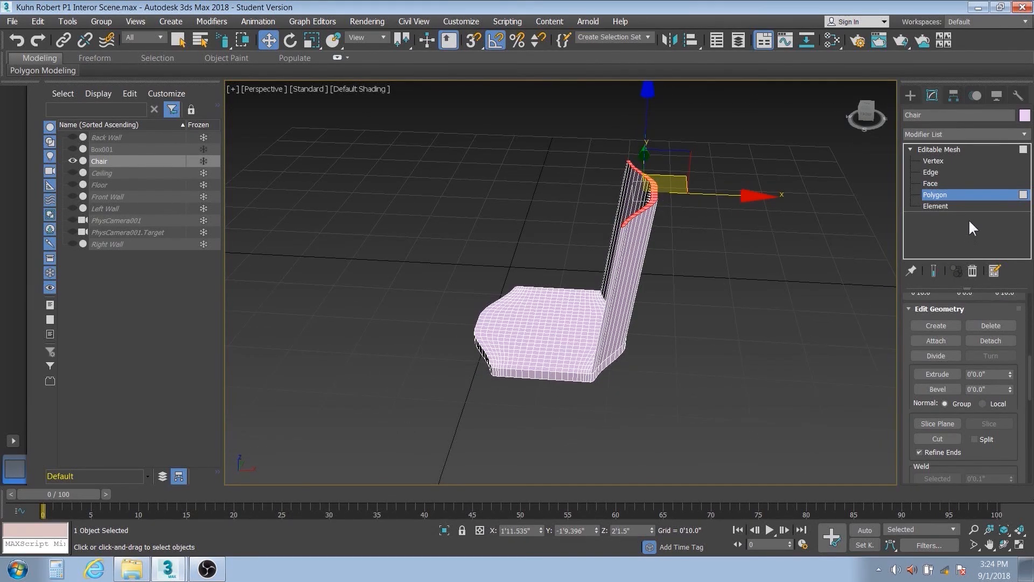
click(938, 194)
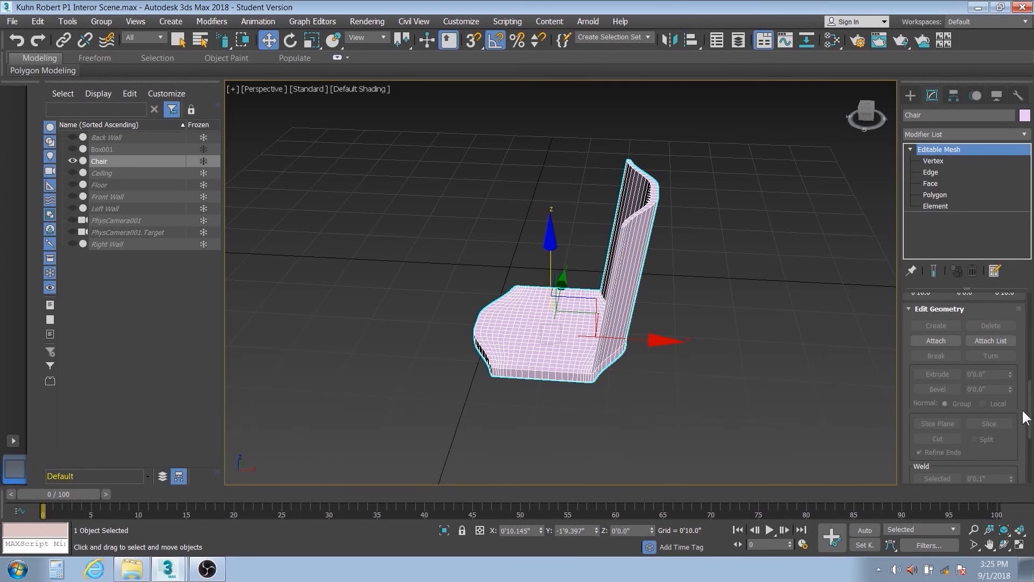
click(633, 529)
key(Return)
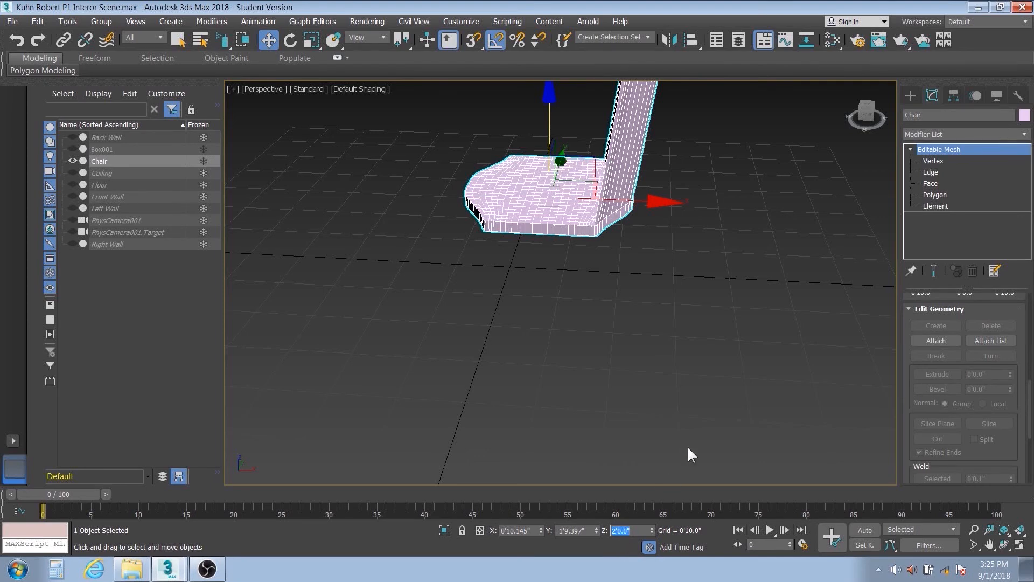
- Create a cylinder beneath the seat with a radius of about 2.8" and a height of about 1'2.9"
click(911, 92)
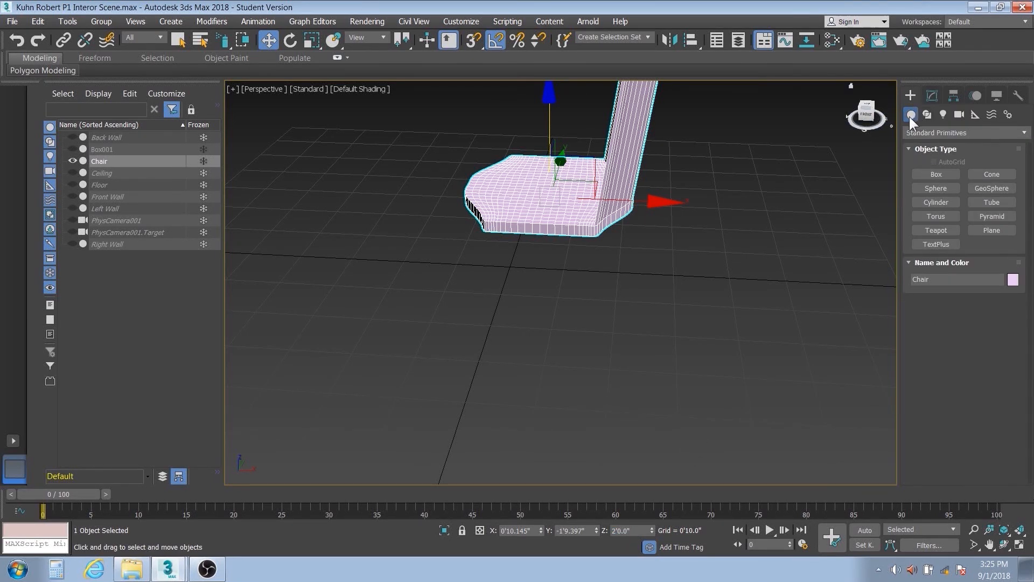
click(939, 202)
click(947, 202)
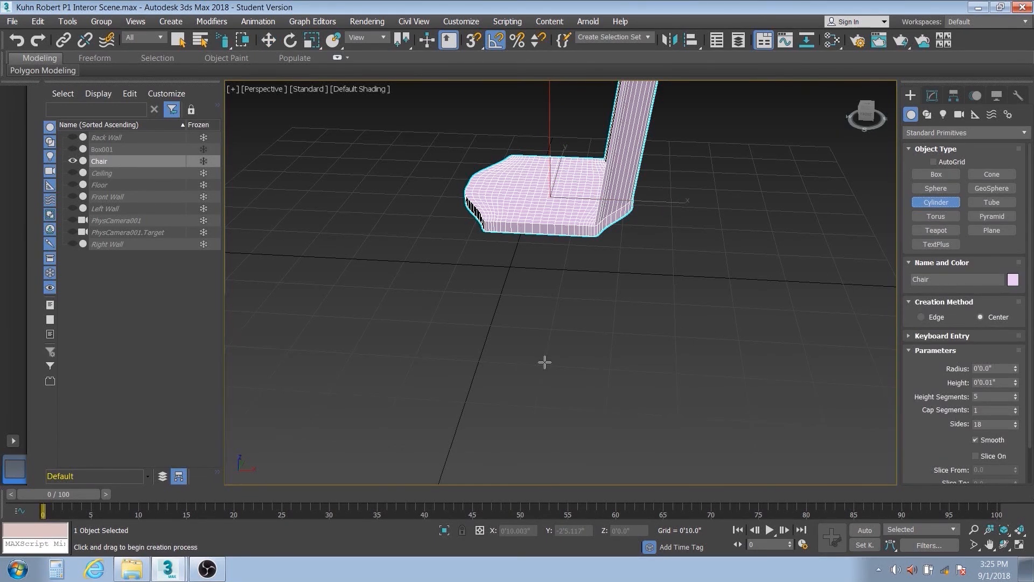
drag(544, 363, 552, 352)
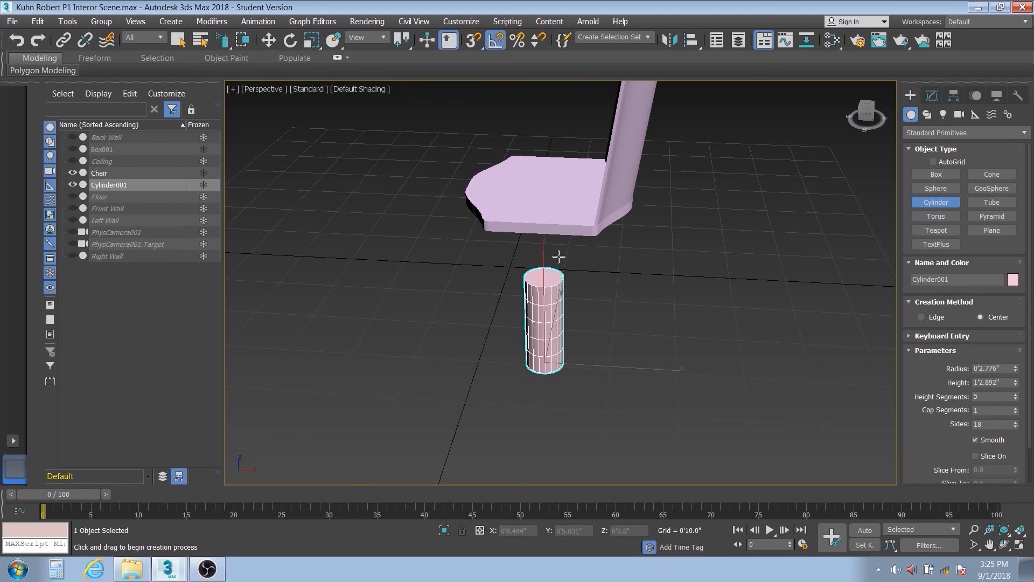
key(w)
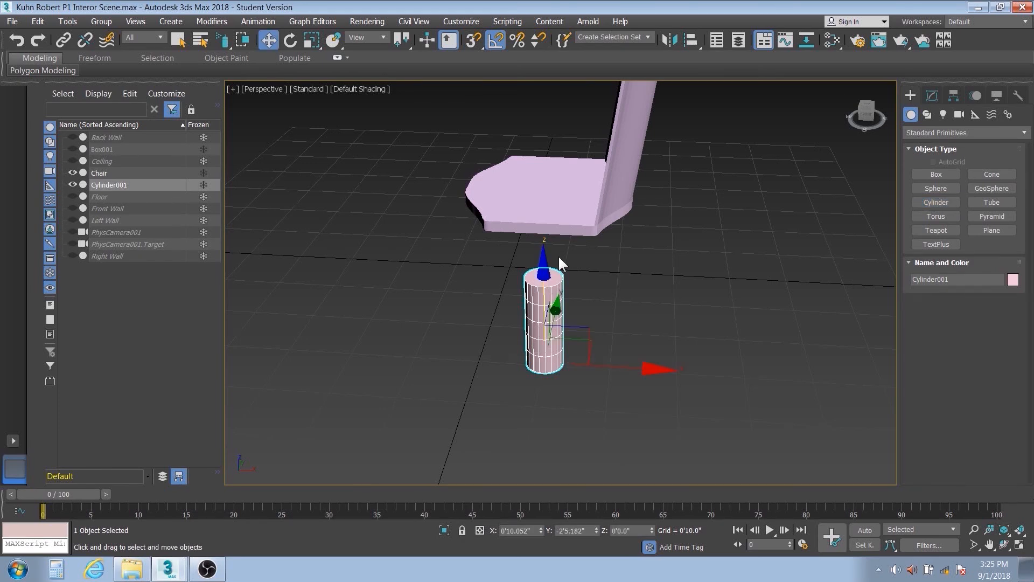
- Set the cylinder's radius to 1" and its height to 2'0" so it forms a slim chair leg
click(934, 93)
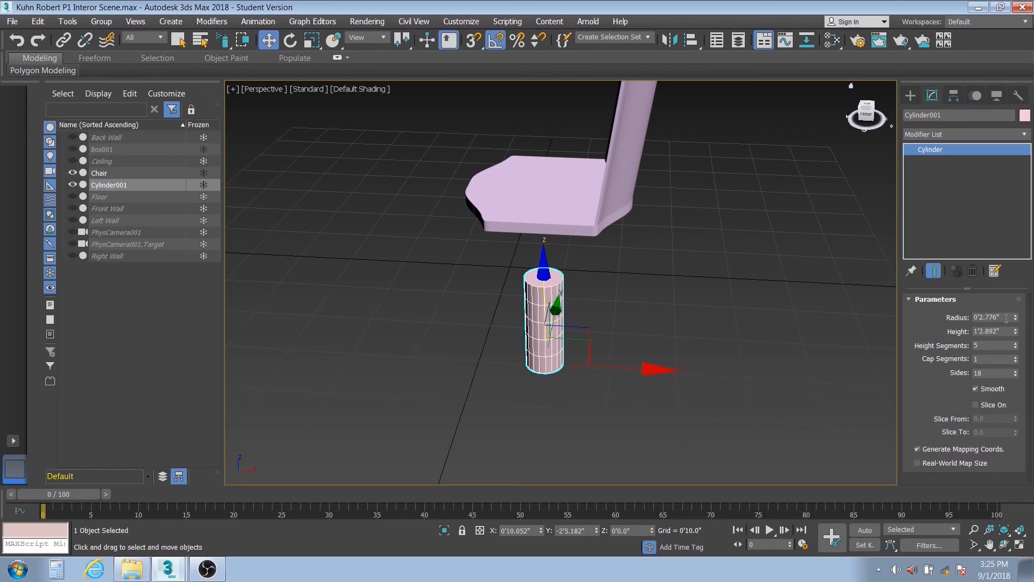
drag(1005, 318, 966, 320)
text(12)
key(Return)
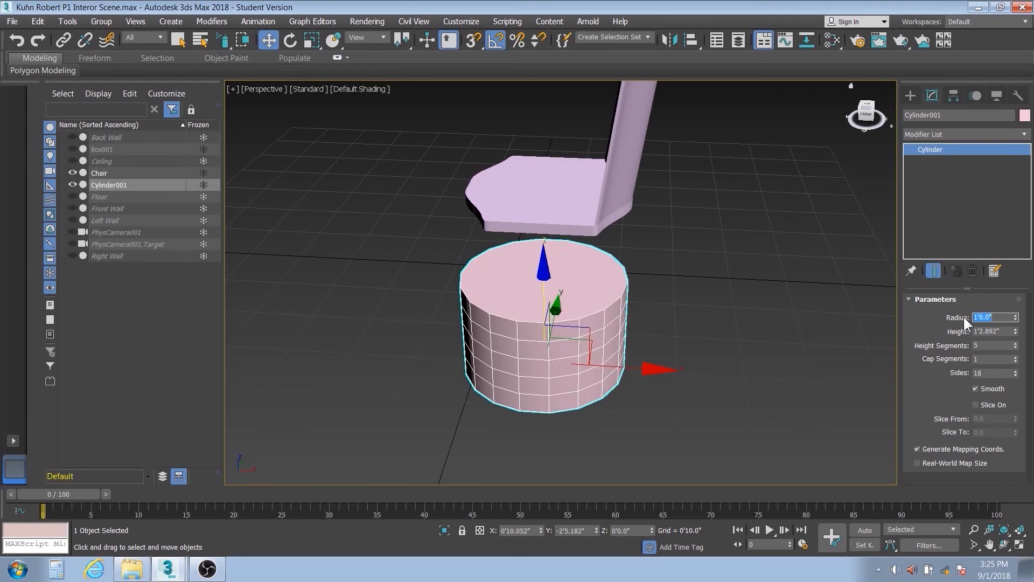
drag(994, 317, 972, 321)
text(1)
key(Return)
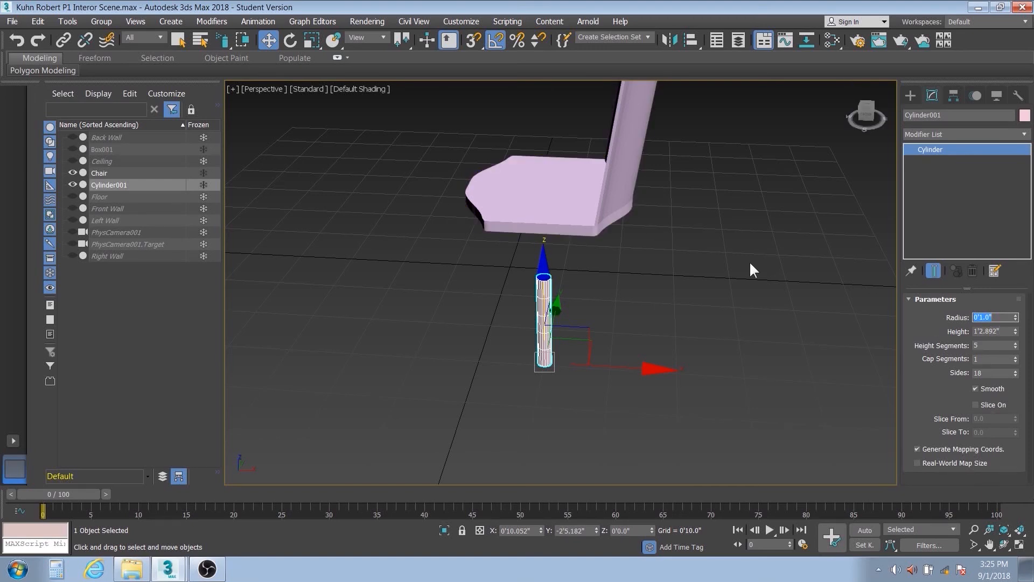
key(Tab)
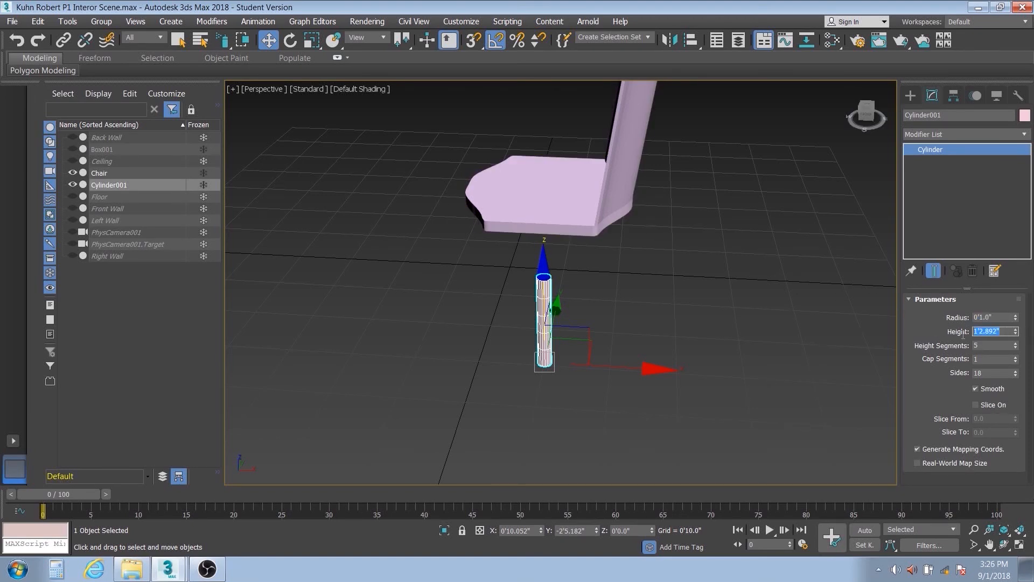
text(2')
key(Return)
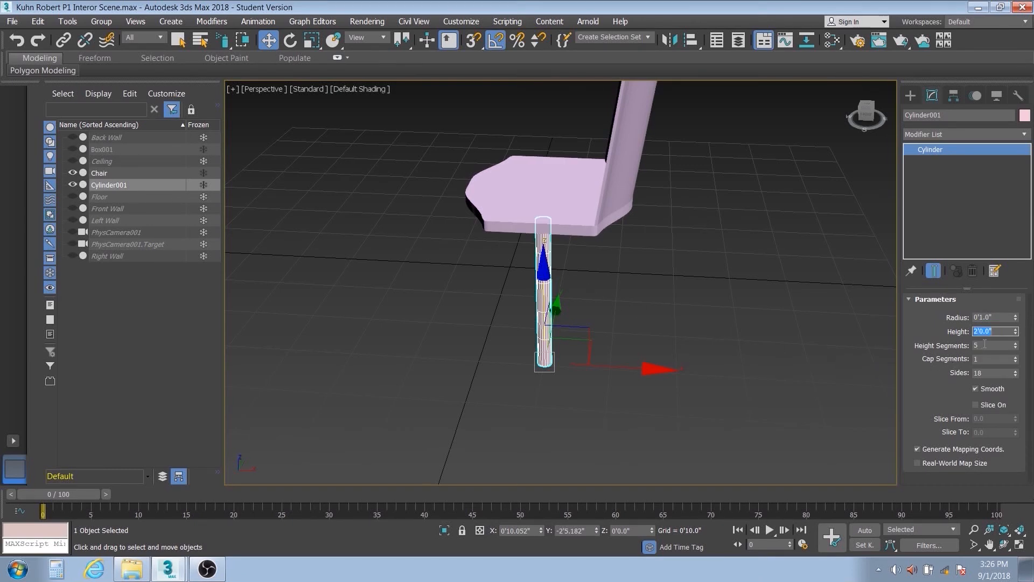
- Reduce the cylinder's height segments to 1 and set its sides to 32
key(Tab)
double_click(977, 373)
alt+middle_drag(528, 386, 540, 344)
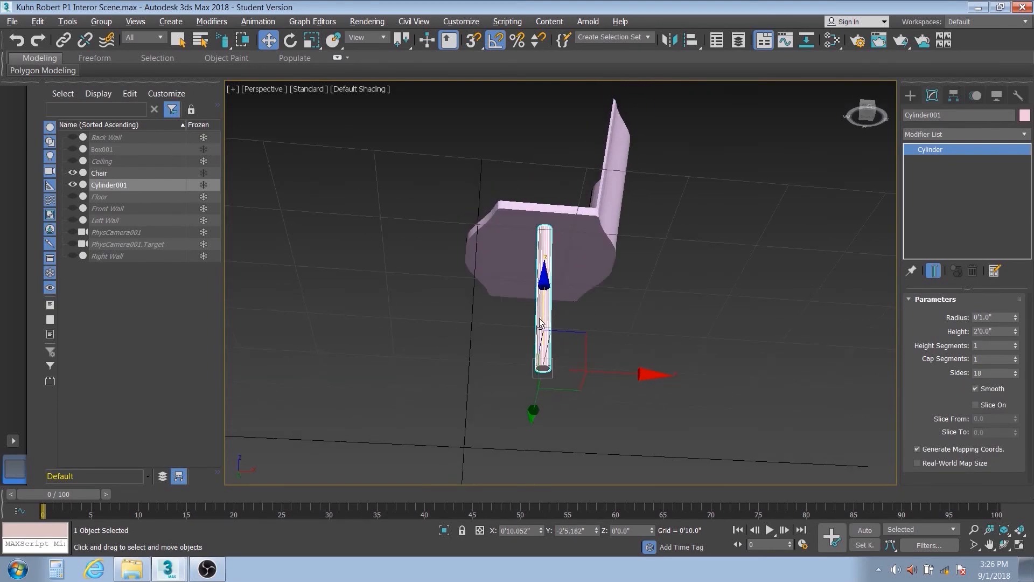
scroll(546, 372, up, 6)
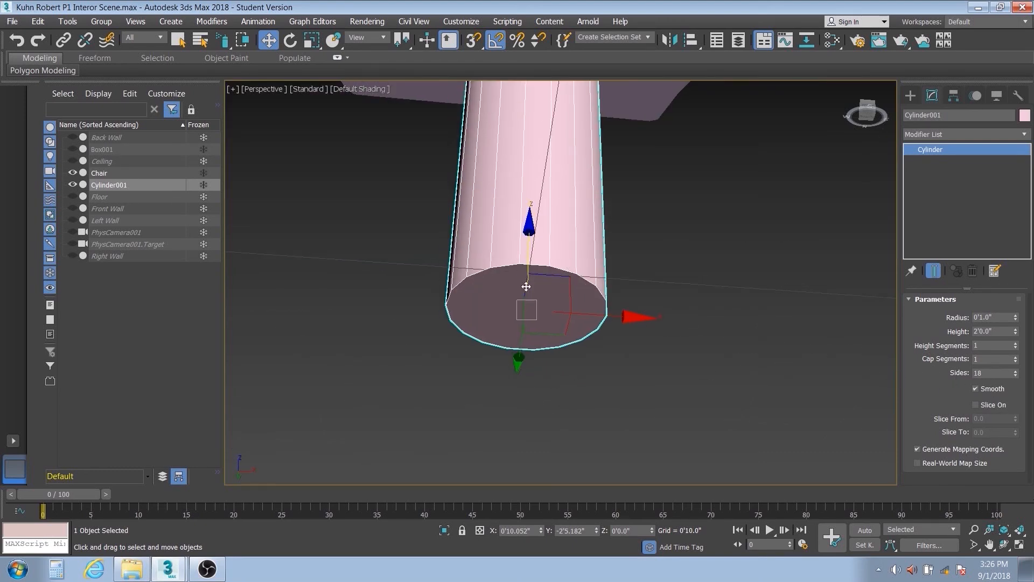
drag(984, 374, 962, 374)
text(32)
key(Return)
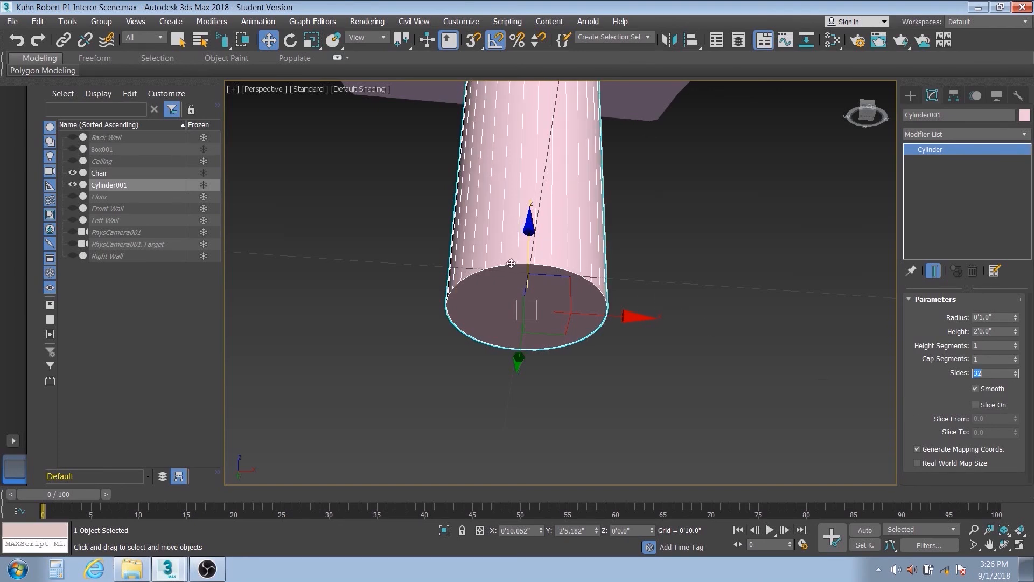
click(925, 196)
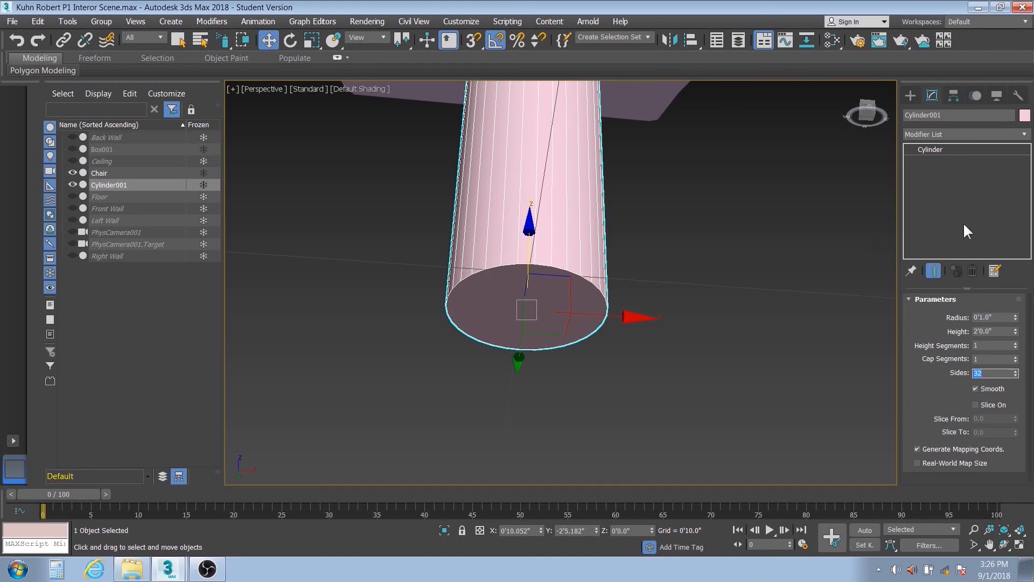
- Move the cylinder leg in the top view so it sits under a front corner of the seat
scroll(616, 264, down, 10)
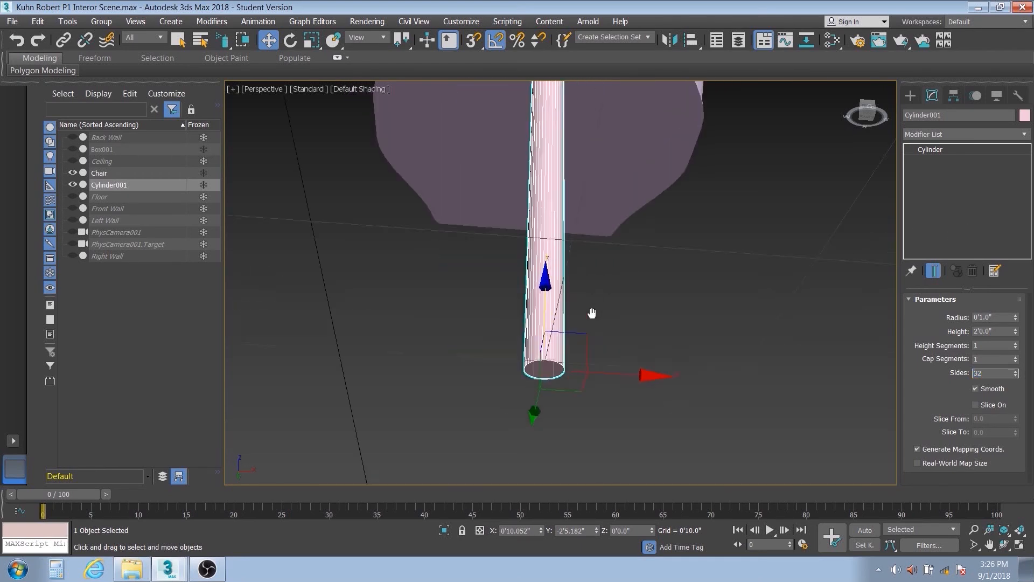
alt+middle_drag(585, 335, 580, 357)
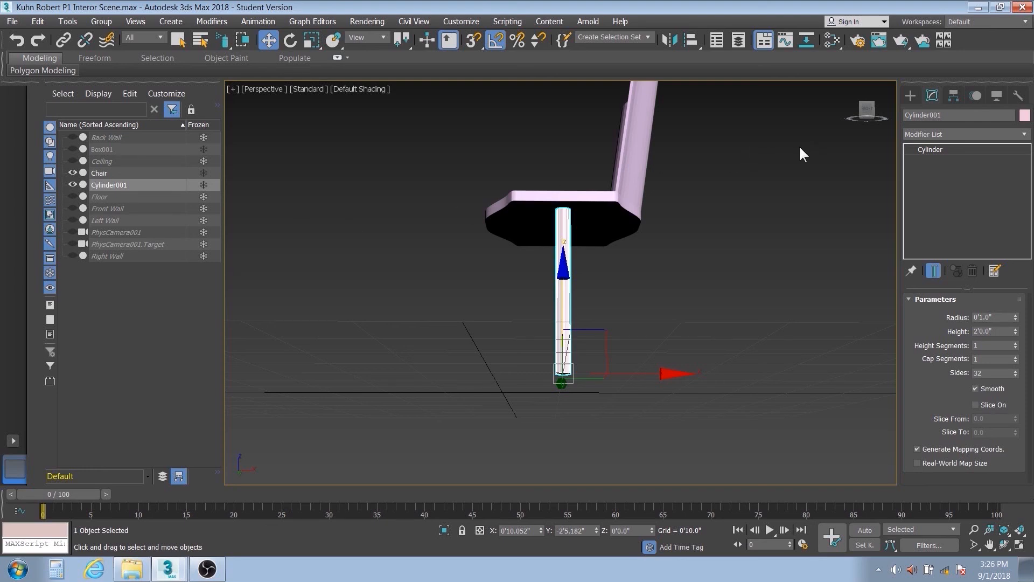
key(t)
scroll(574, 337, up, 5)
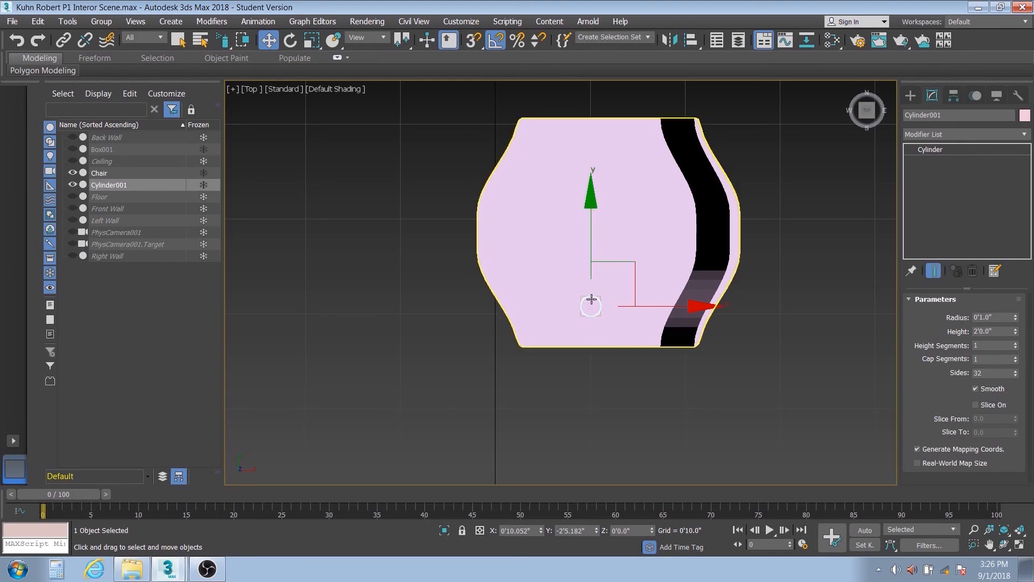
drag(633, 262, 575, 280)
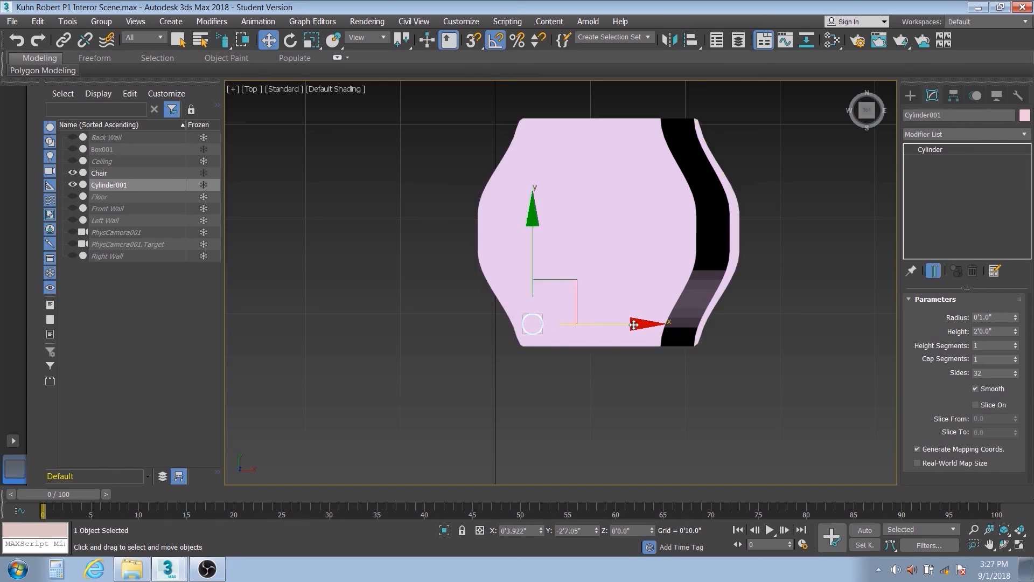
- Clone the front leg along X as a copy and place it under the back corner on the same side
drag(634, 324, 719, 323)
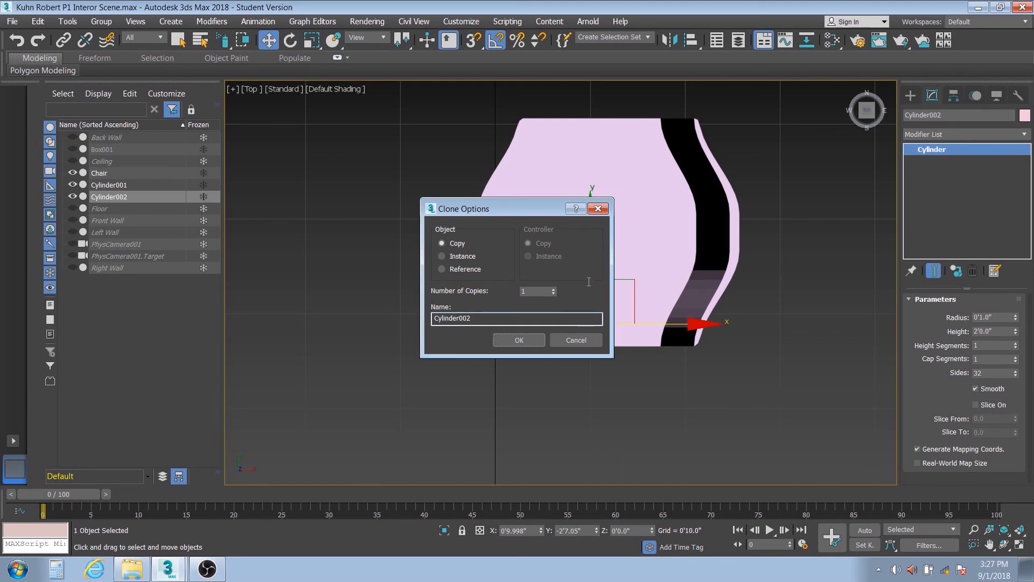
click(519, 341)
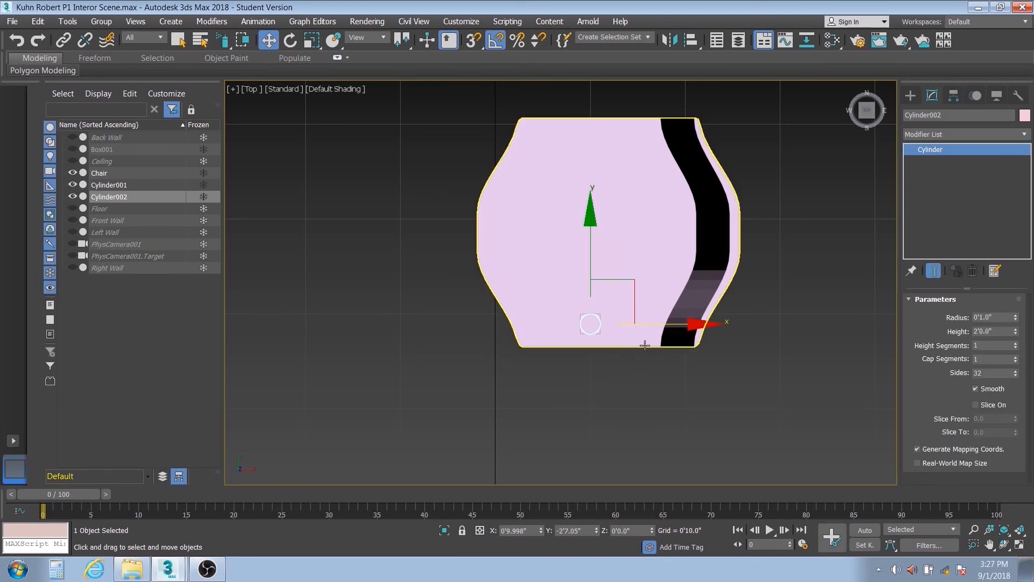
alt+middle_drag(631, 349, 628, 324)
drag(685, 376, 742, 377)
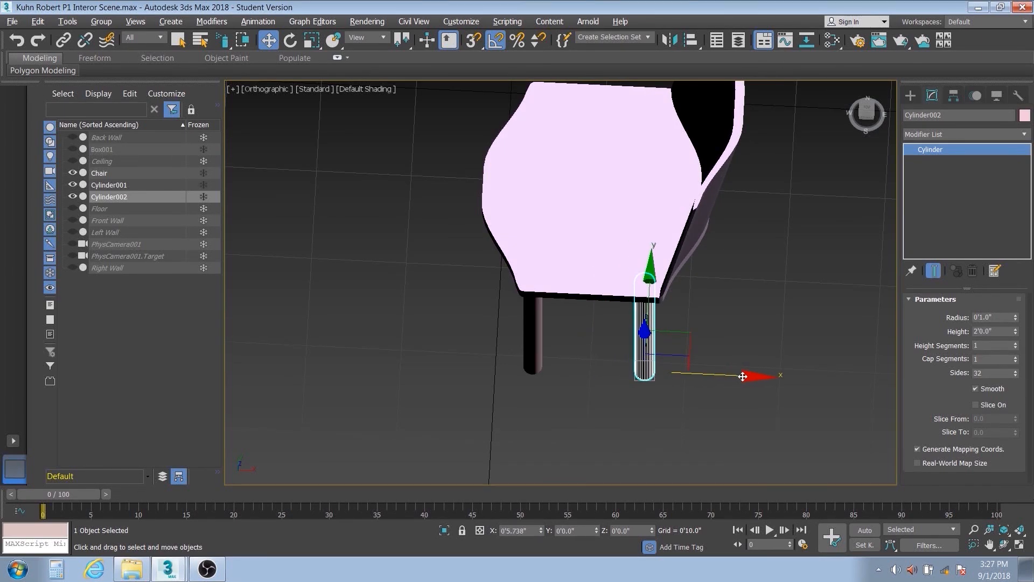
- Switch to the rectangular selection region and clone both legs along Y as copies under the opposite side of the seat
alt+middle_drag(671, 374, 678, 341)
drag(712, 318, 519, 357)
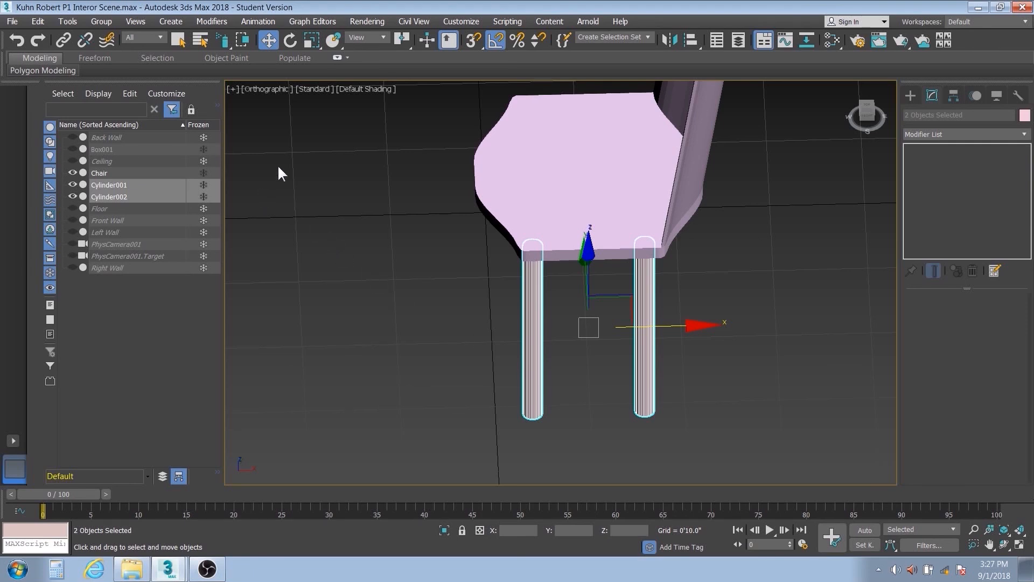
click(226, 40)
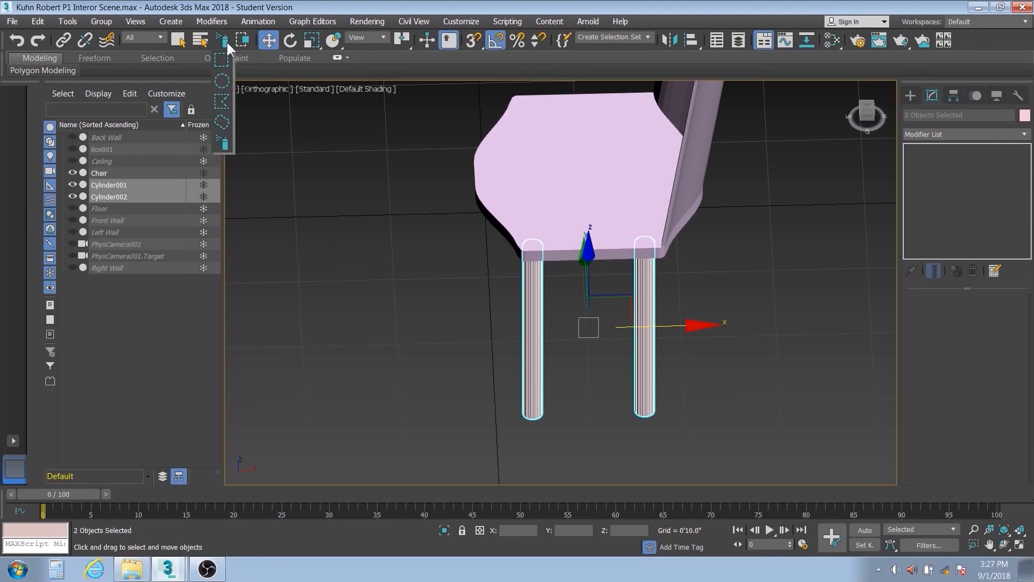
click(221, 63)
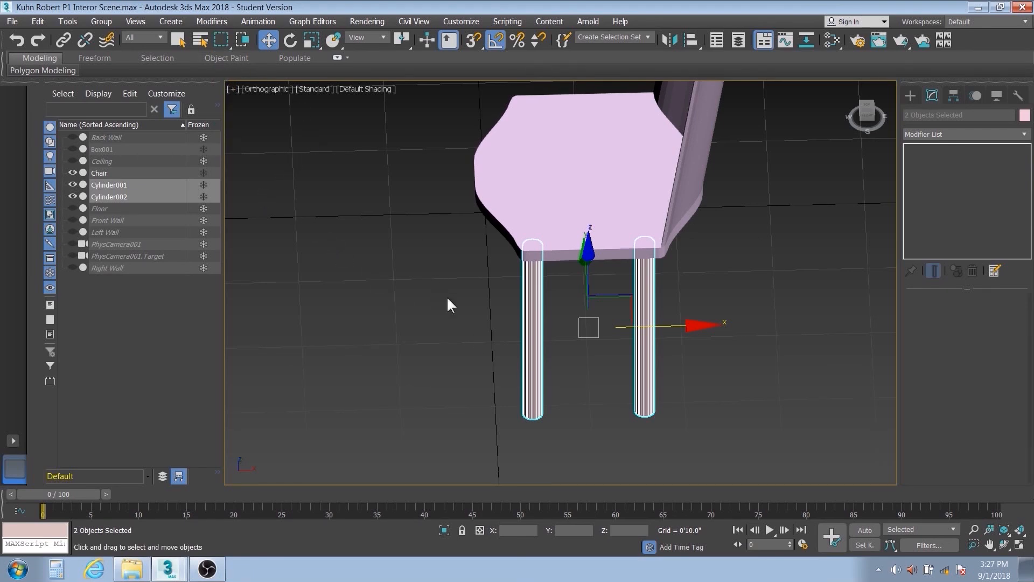
alt+middle_drag(683, 358, 692, 331)
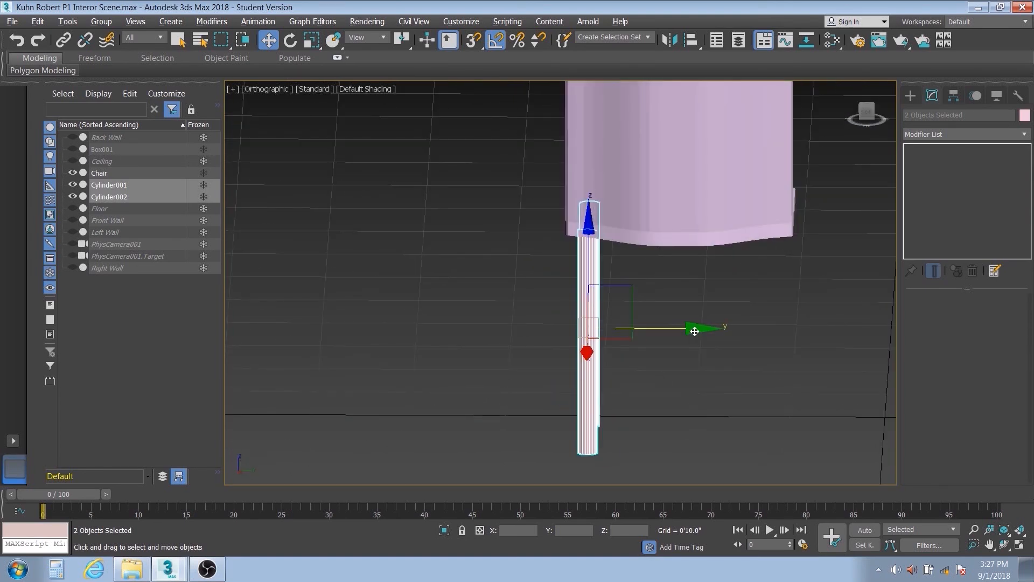
mouse_move(694, 327)
mouse_down()
mouse_move(831, 351)
mouse_move(866, 325)
mouse_move(869, 358)
mouse_up()
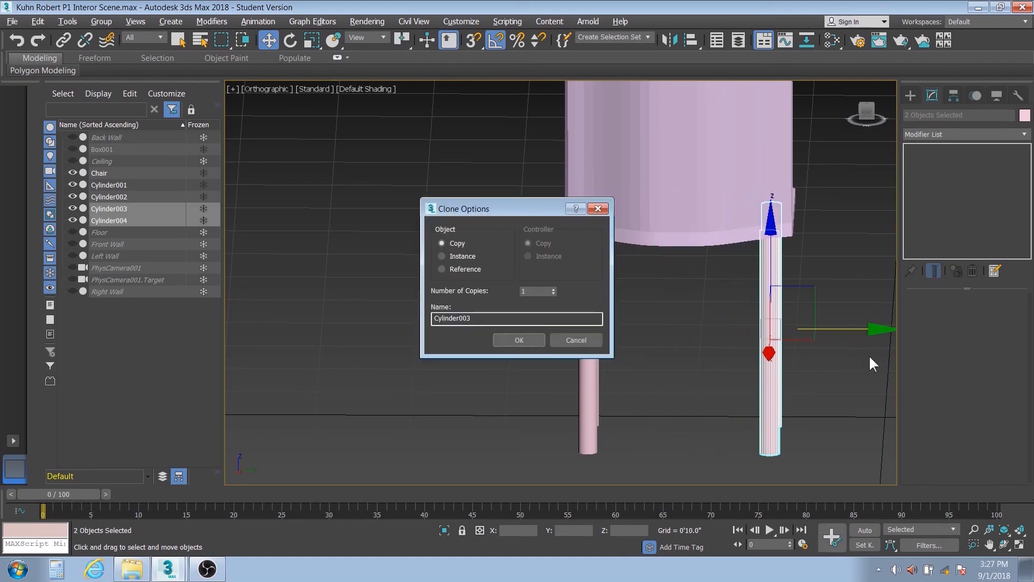
click(533, 338)
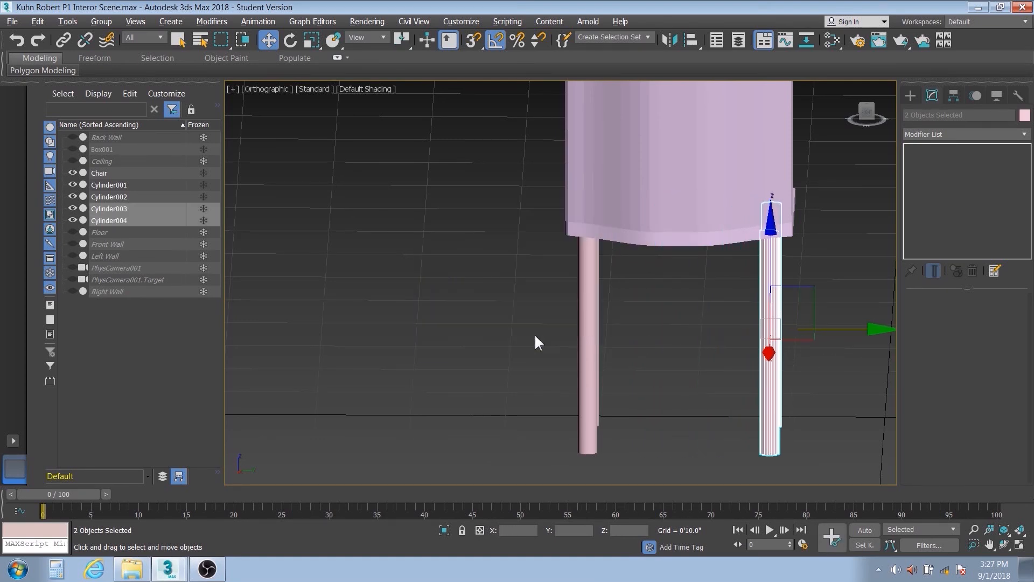
- Shift only the two back legs along X in the back view so they stand under the base of the backrest
alt+middle_drag(749, 338, 645, 319)
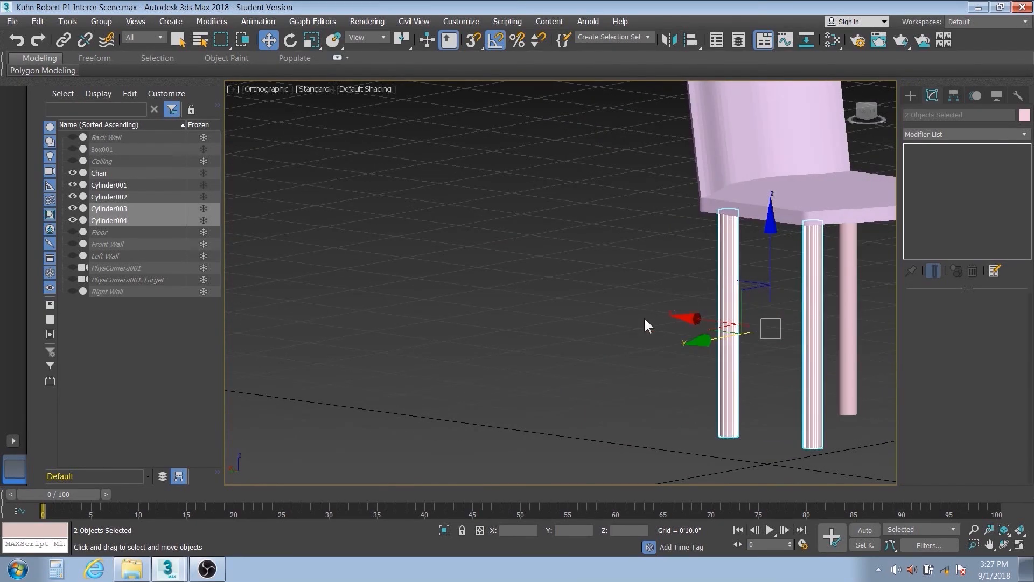
click(873, 115)
middle_drag(730, 250, 425, 269)
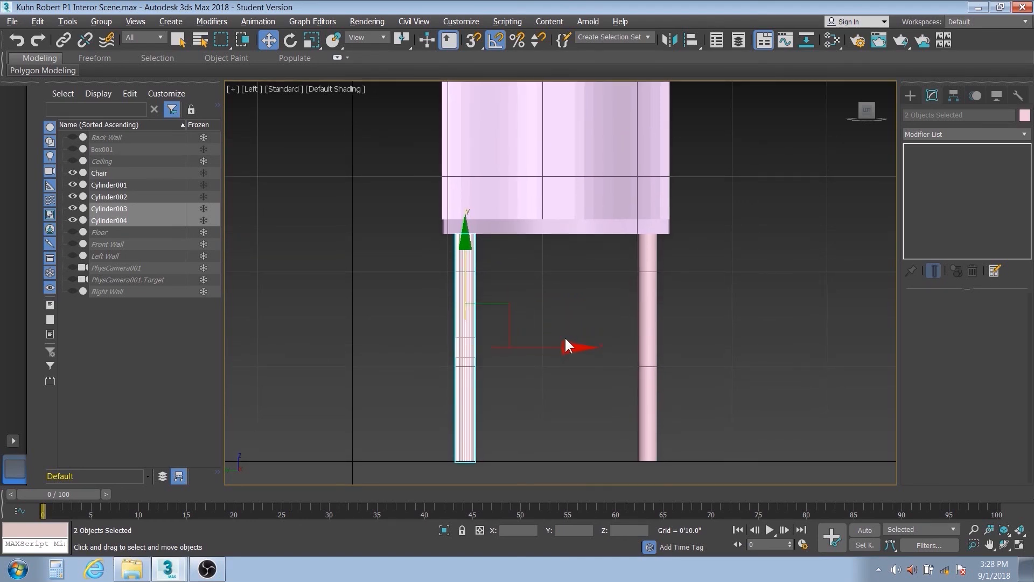
click(855, 109)
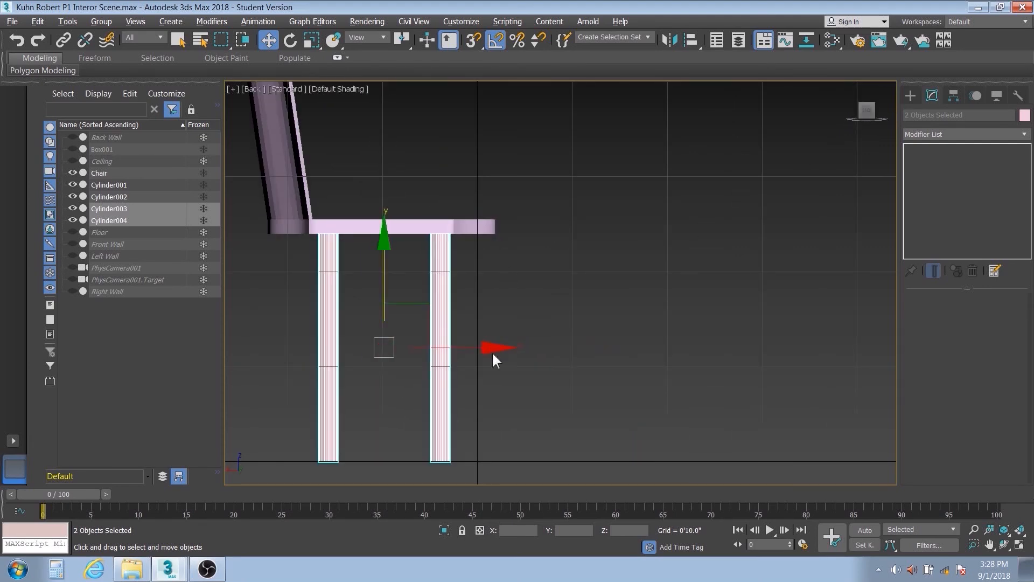
drag(492, 349, 476, 351)
key(ctrl+z)
drag(352, 383, 360, 384)
drag(406, 351, 375, 352)
- Shift the two front legs along X so they stand under the front corners of the seat
click(492, 325)
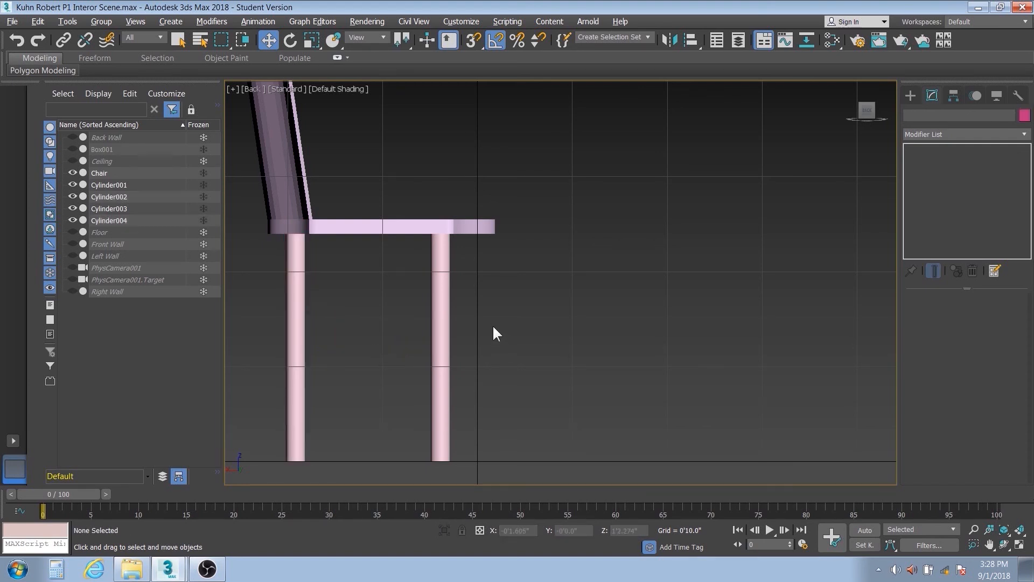
drag(488, 309, 417, 371)
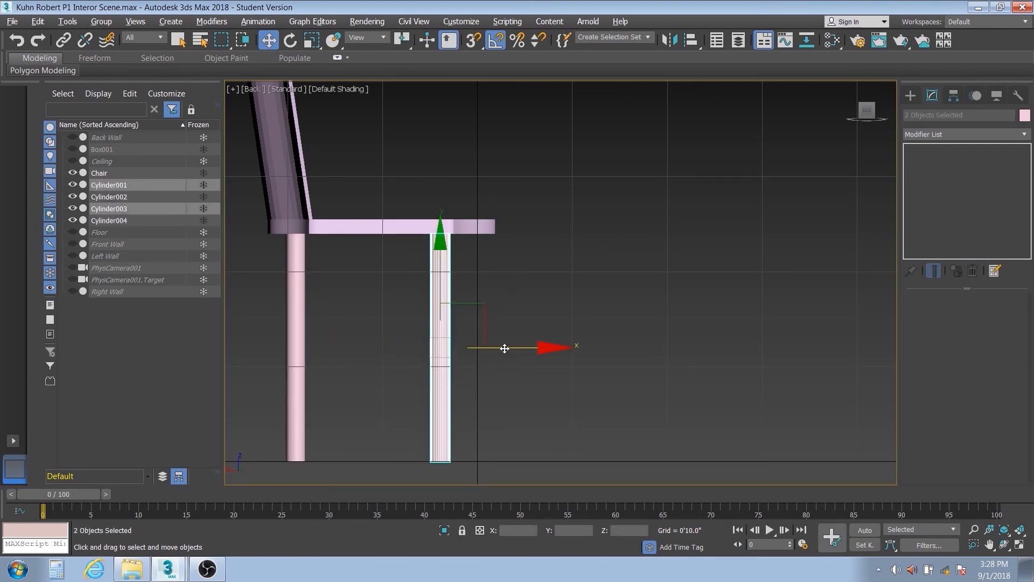
drag(503, 349, 533, 347)
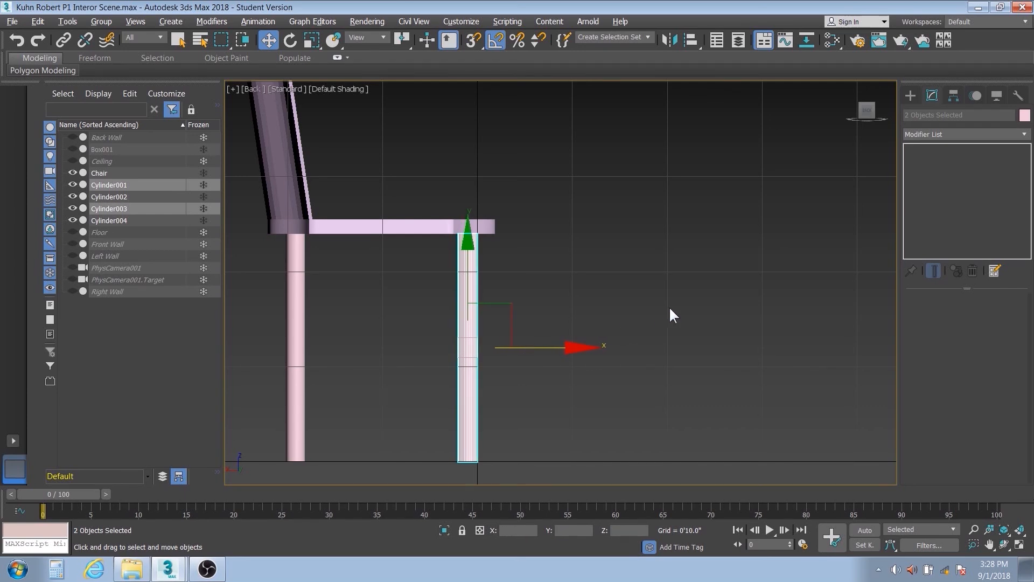
alt+middle_drag(669, 306, 570, 353)
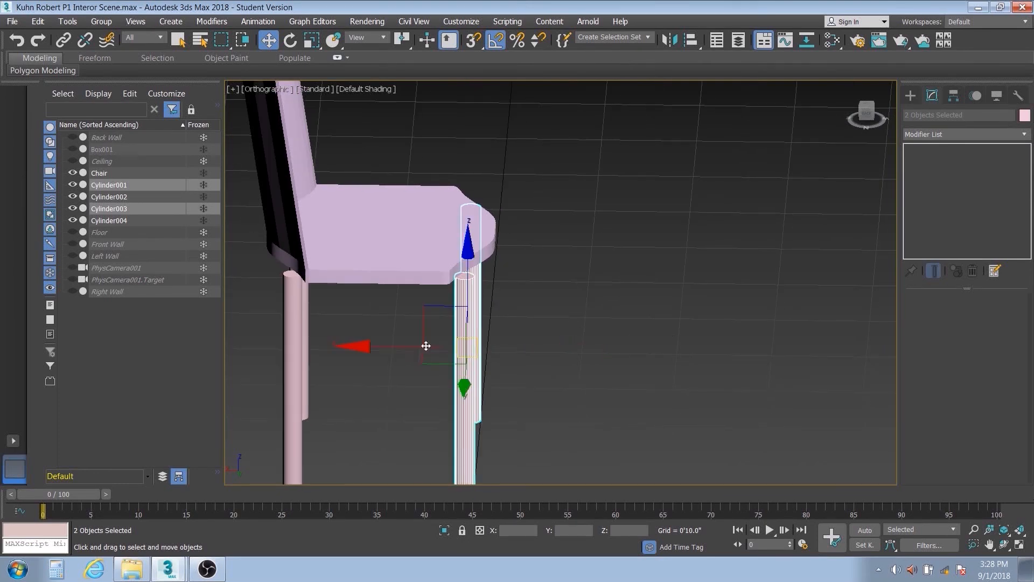
drag(361, 346, 340, 349)
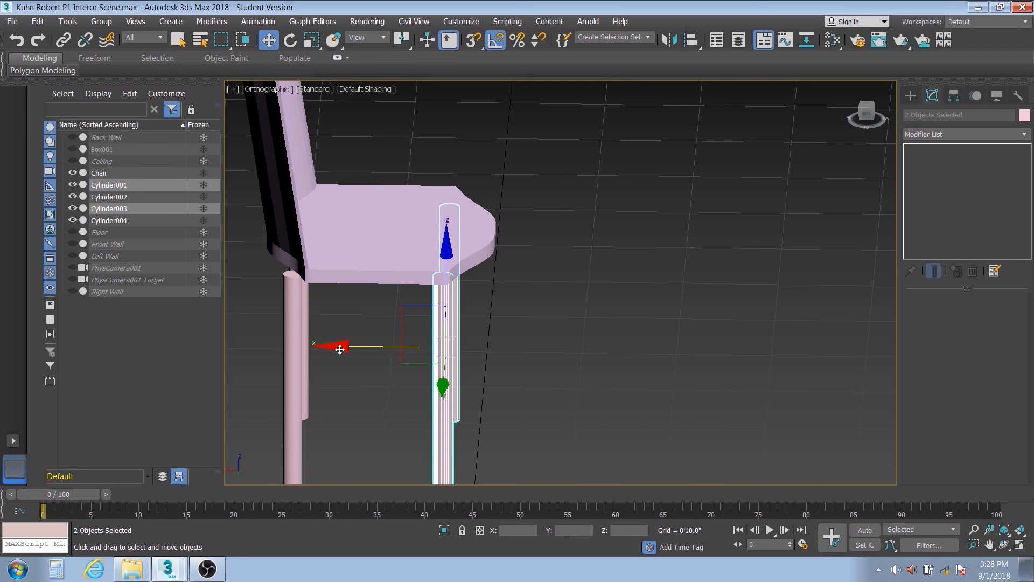
- Shift the two back legs inward along X so they stand further under the seat, in front of the backrest's rear face
drag(330, 411, 330, 410)
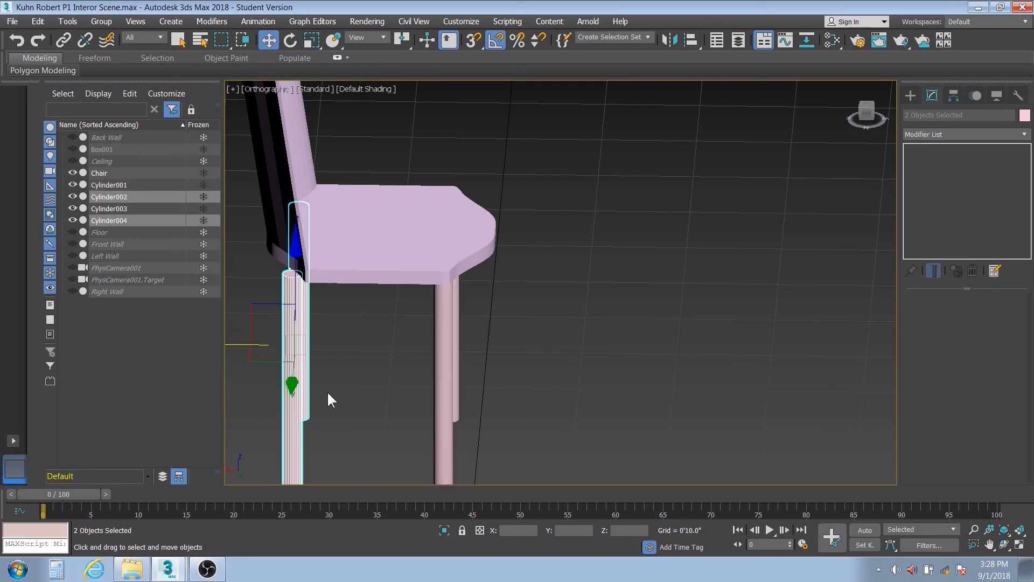
drag(233, 348, 255, 351)
alt+middle_drag(450, 362, 452, 336)
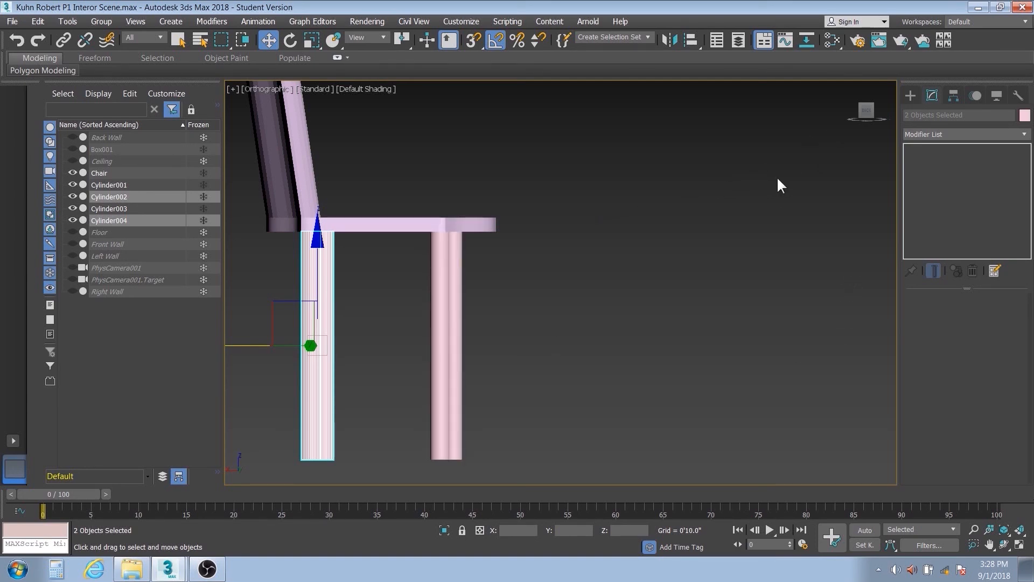
- Switch to the perspective view and examine the whole chair with its four legs, with nothing selected
mouse_move(704, 212)
alt+middle_down()
mouse_move(668, 238)
mouse_move(694, 221)
alt+middle_up()
key(p)
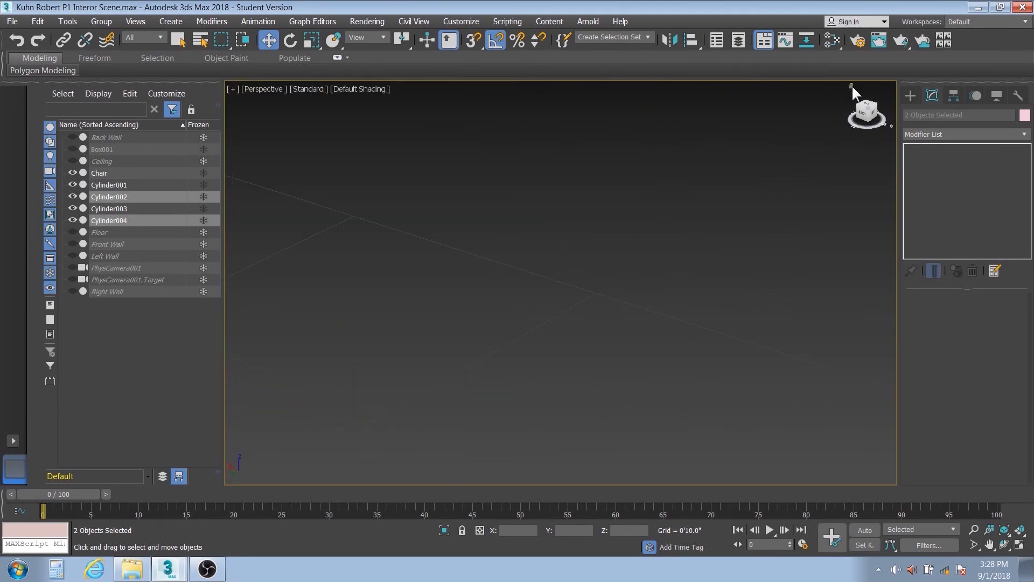
click(852, 85)
scroll(685, 235, down, 6)
middle_drag(685, 235, 478, 354)
scroll(478, 353, up, 5)
click(667, 330)
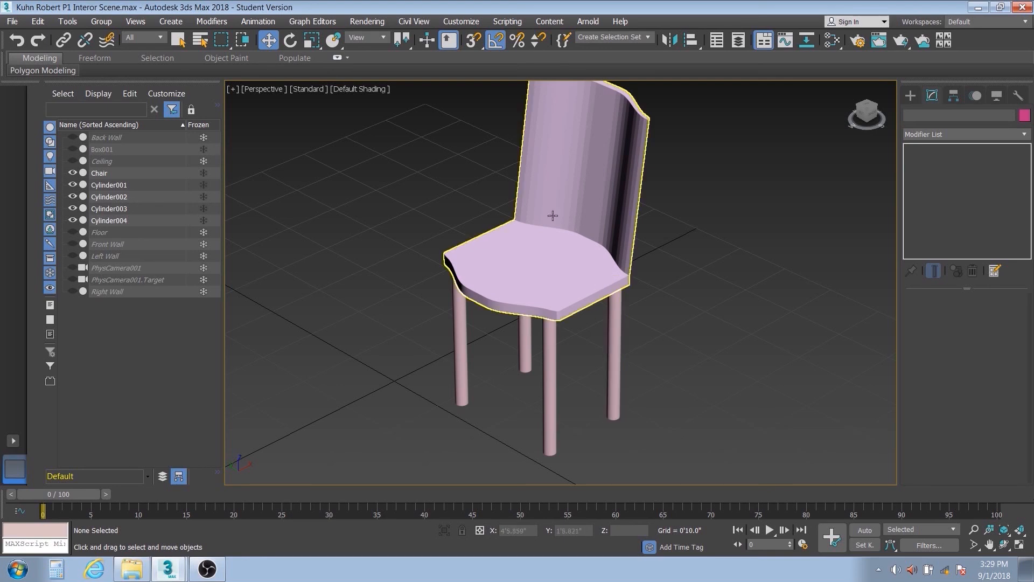
- Attach all four cylinder legs to the Chair editable mesh so they form a single object
click(556, 277)
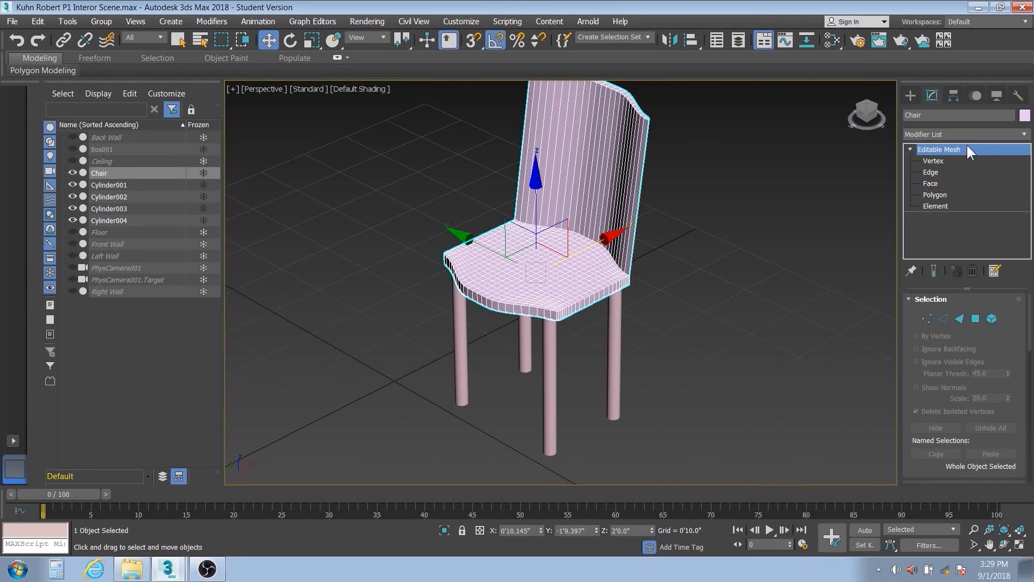
drag(1028, 321, 1029, 416)
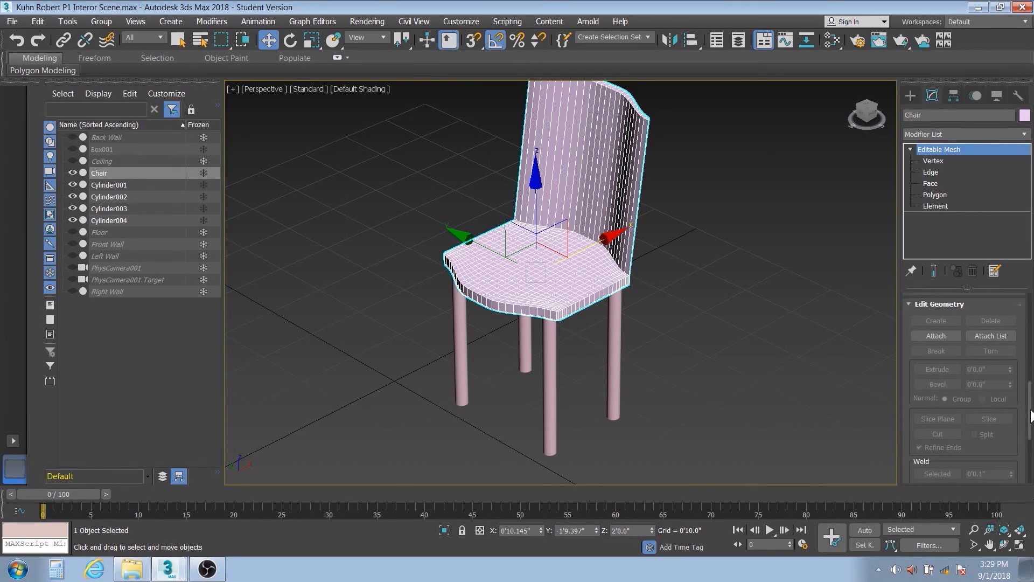
click(934, 337)
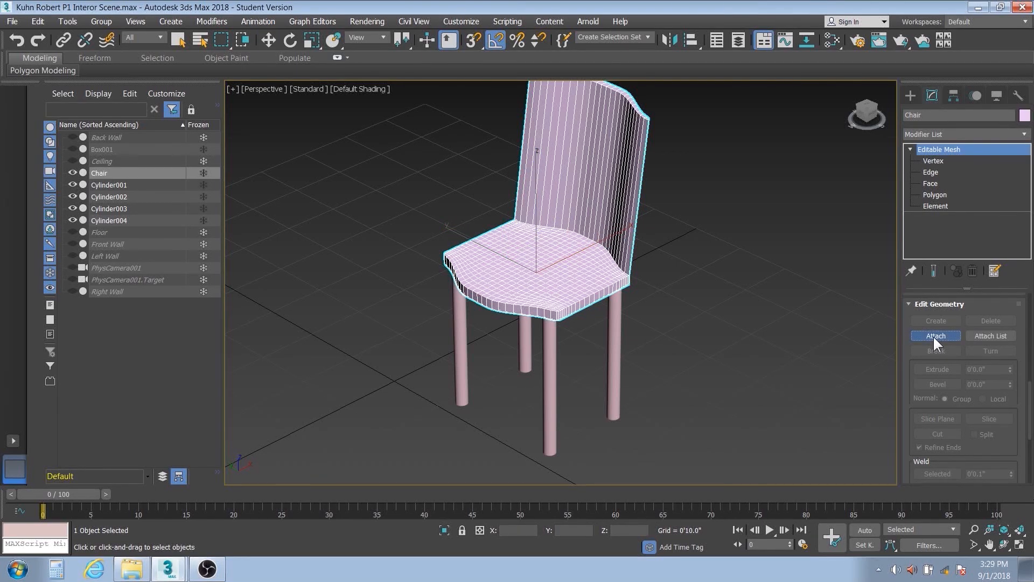
click(462, 340)
click(525, 345)
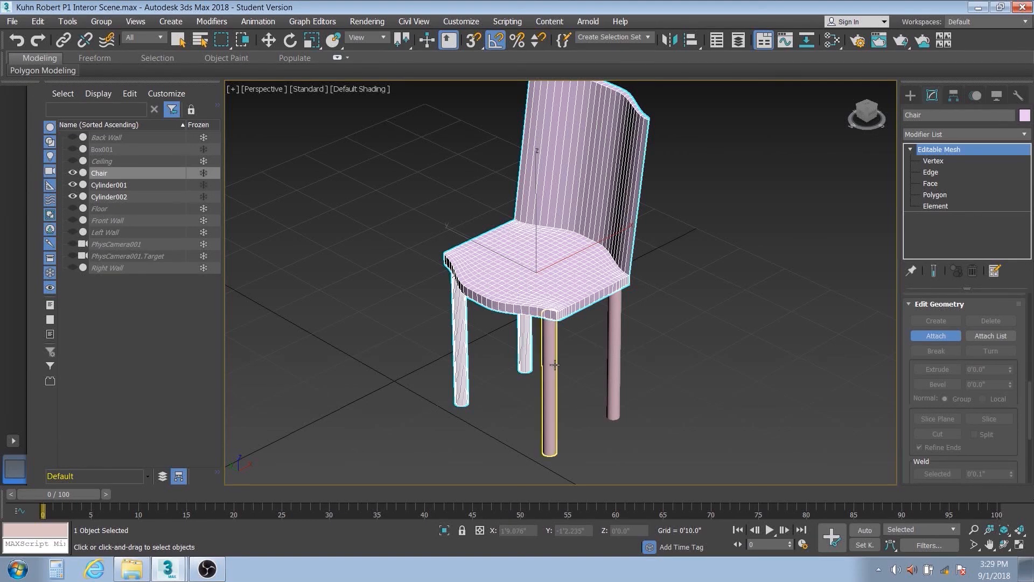
click(550, 365)
click(613, 360)
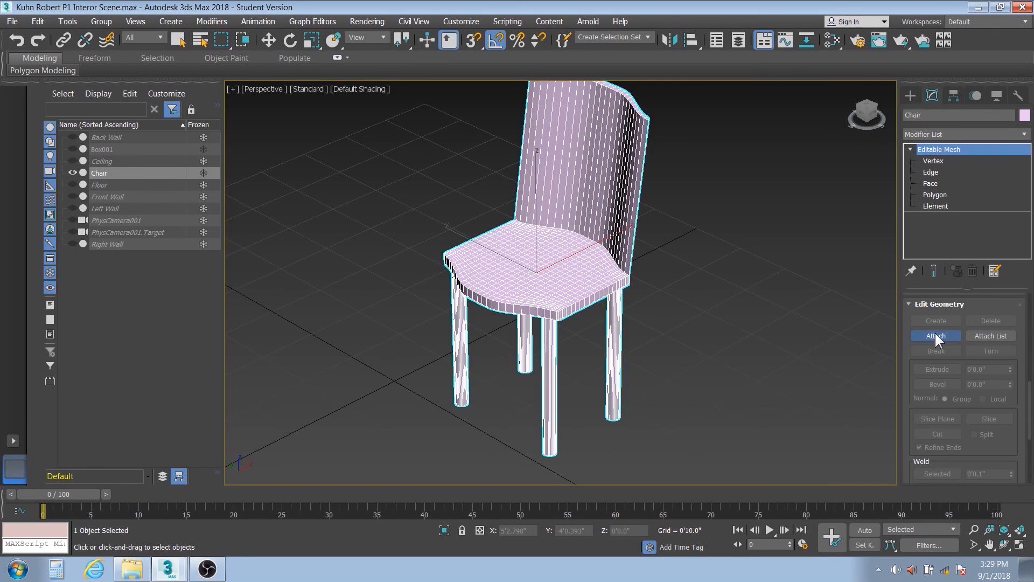
click(270, 38)
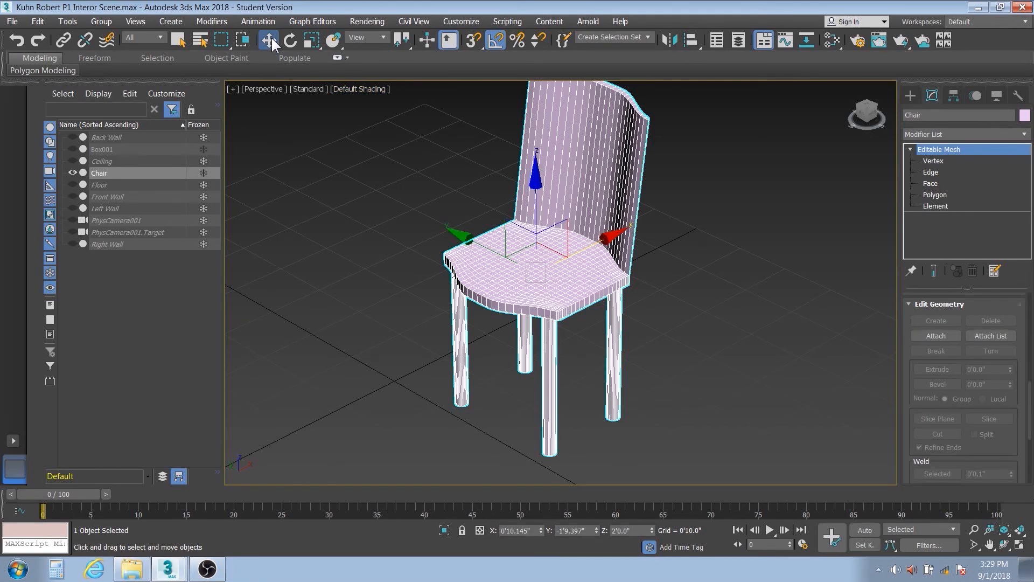
click(922, 335)
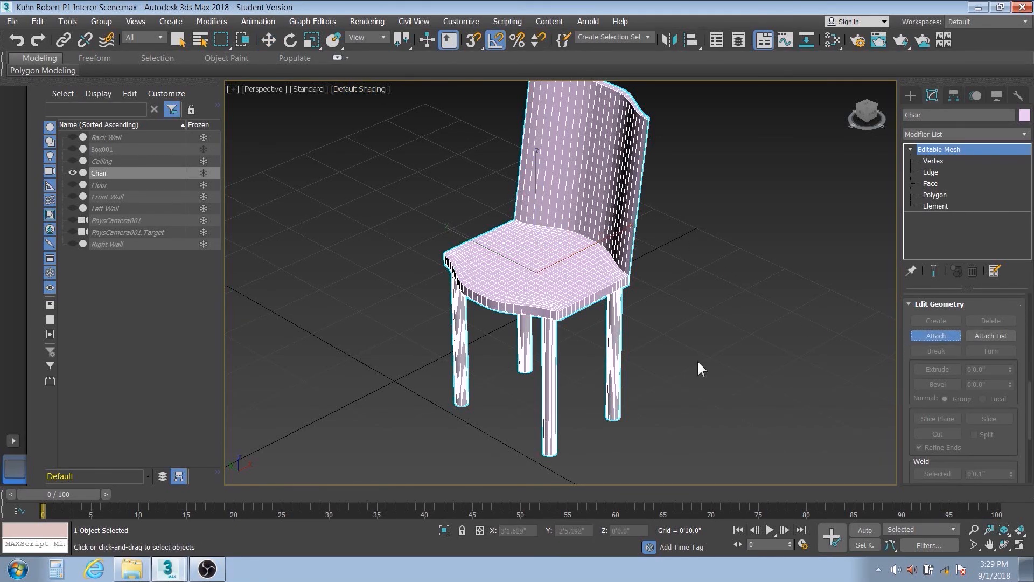
click(936, 335)
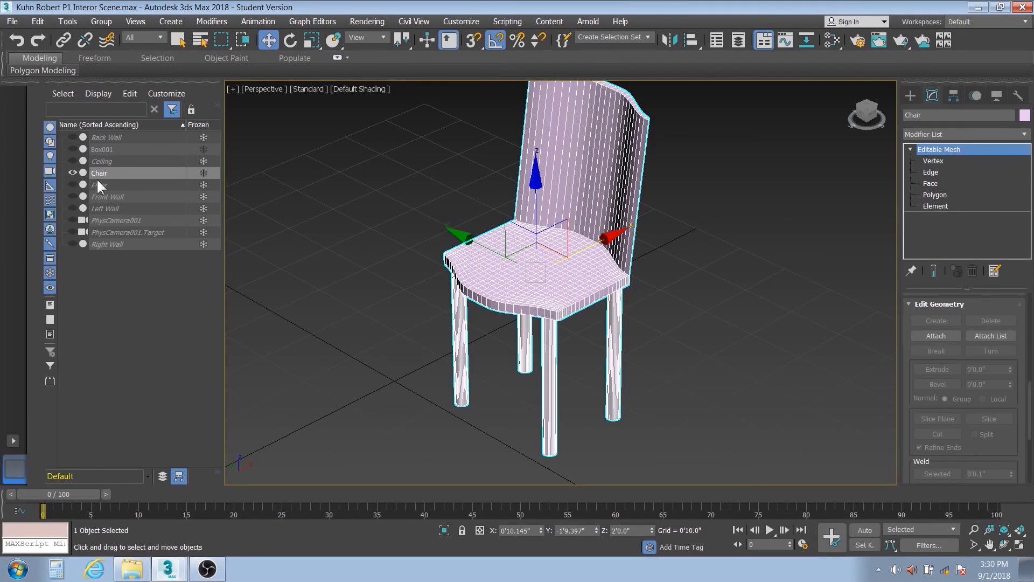
- Unhide the walls, floor, ceiling, table and camera, keeping only Front Wall hidden so the room's interior can be seen
click(73, 135)
click(70, 149)
click(72, 160)
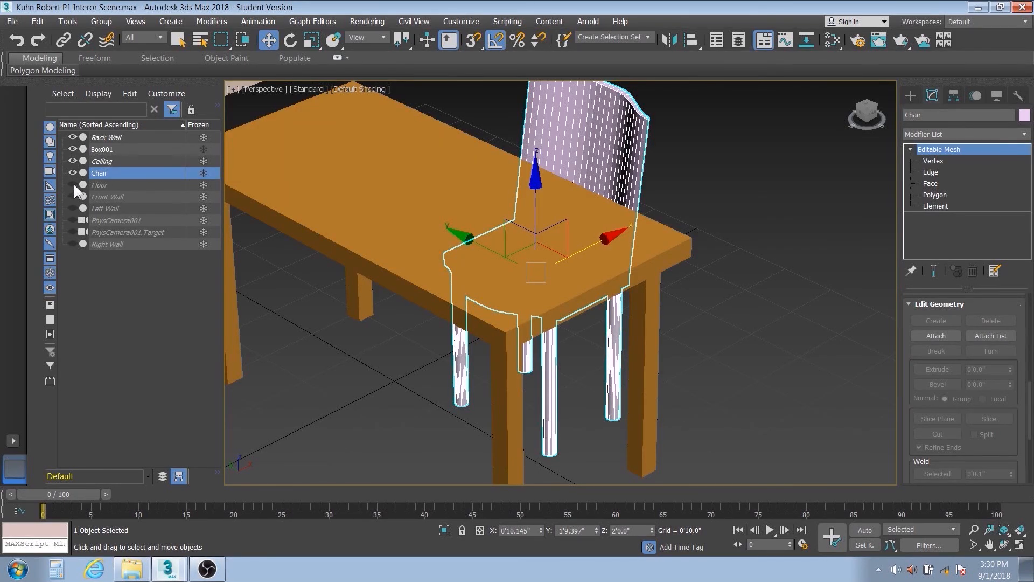
click(73, 184)
click(74, 196)
click(73, 207)
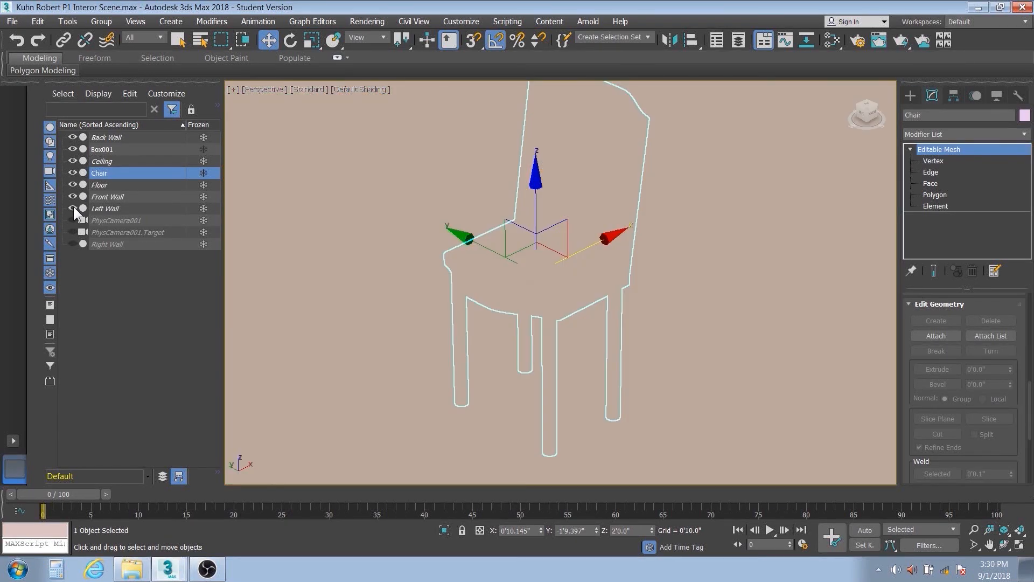
click(72, 219)
click(74, 232)
click(73, 244)
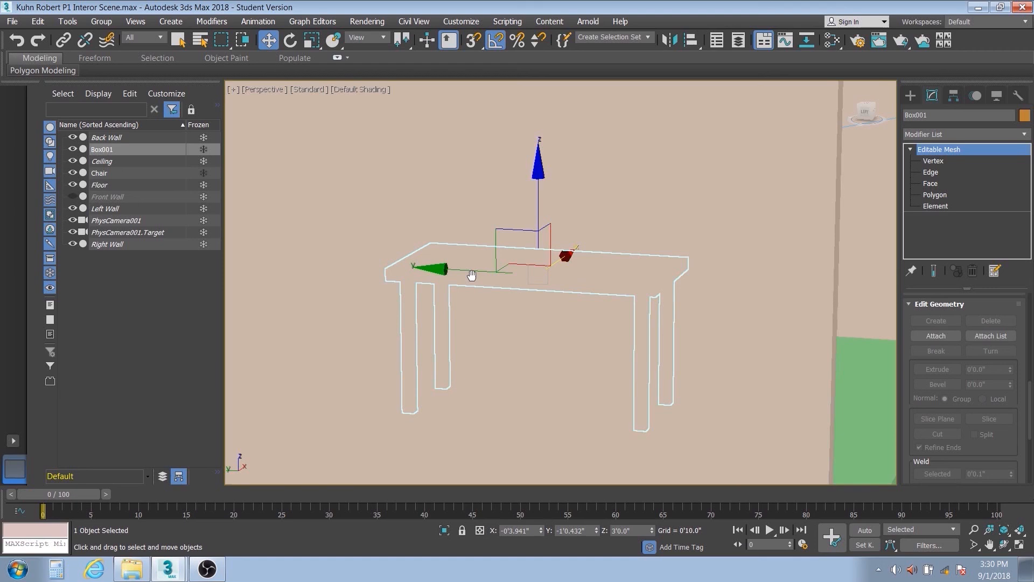
scroll(473, 273, down, 5)
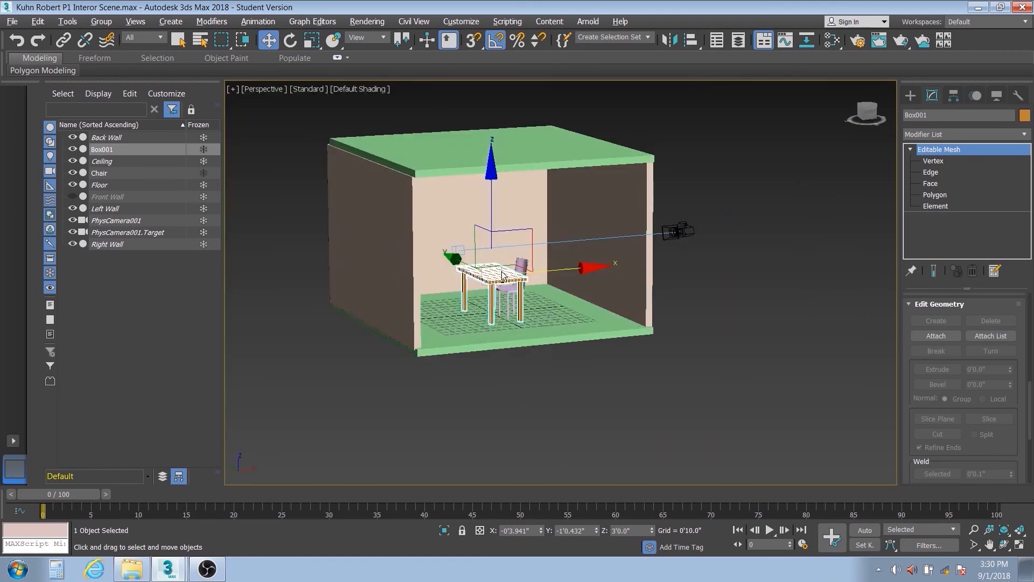
scroll(502, 275, up, 10)
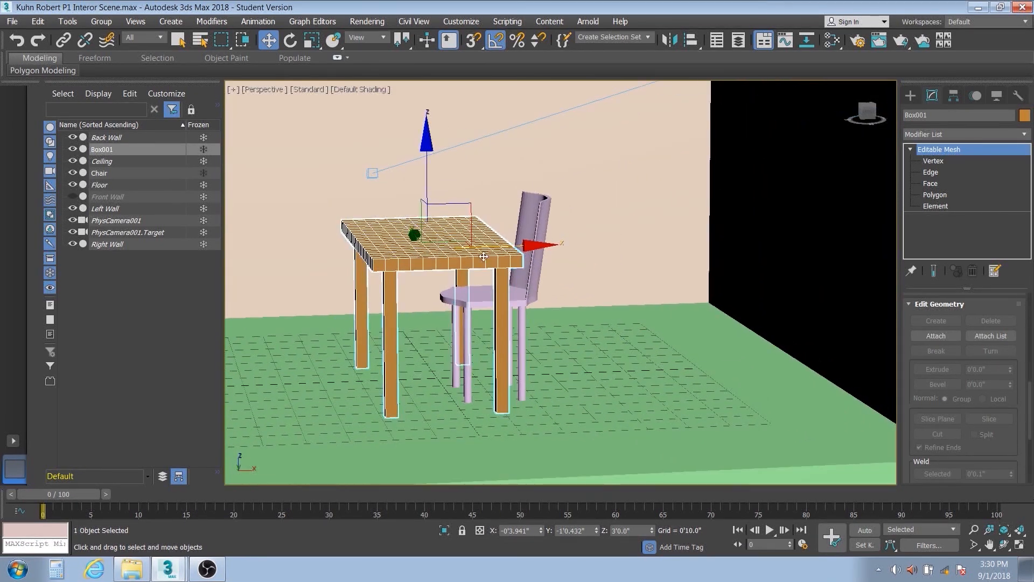
click(600, 336)
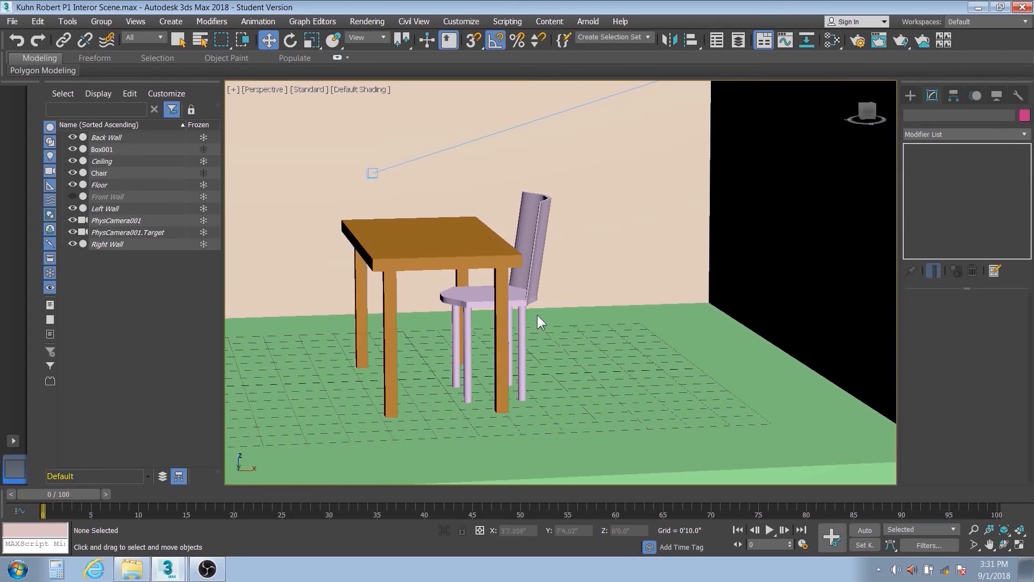
- Clone the chair along X to the table's opposite side as a copy named Chair2, and rotate it 180 degrees about Z
click(537, 315)
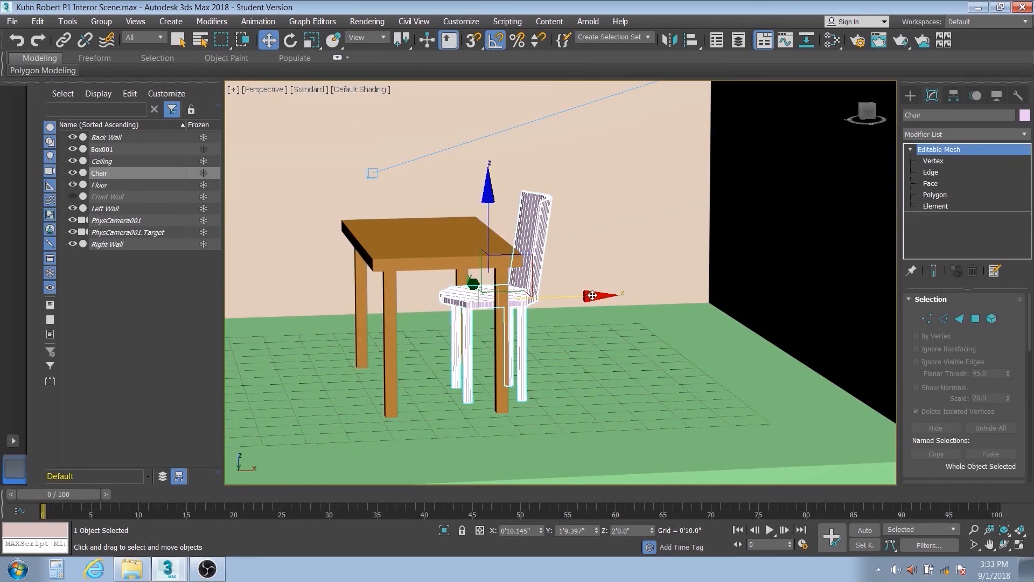
shift+drag(592, 295, 385, 294)
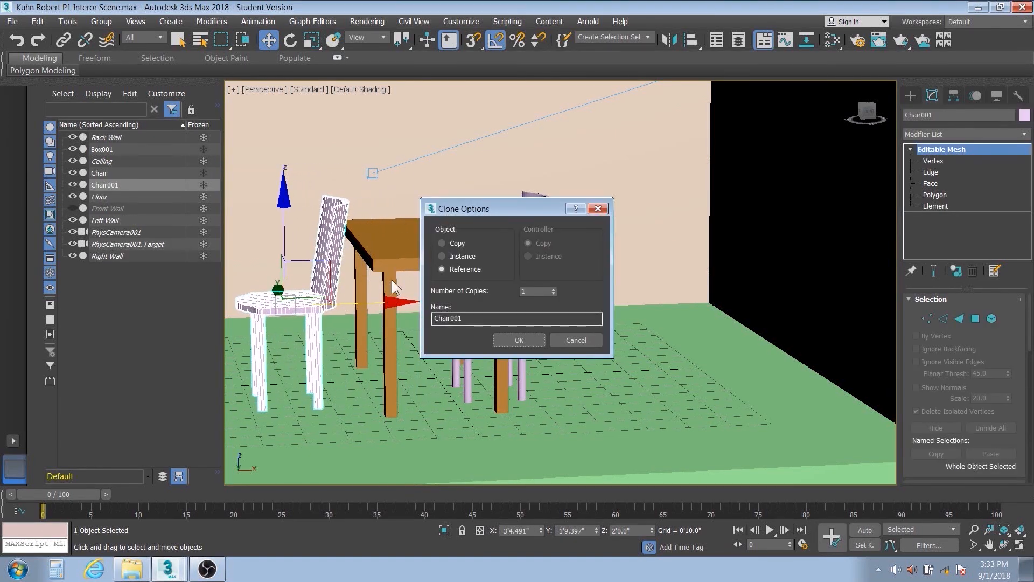
click(441, 243)
drag(472, 318, 451, 320)
text(2)
click(515, 338)
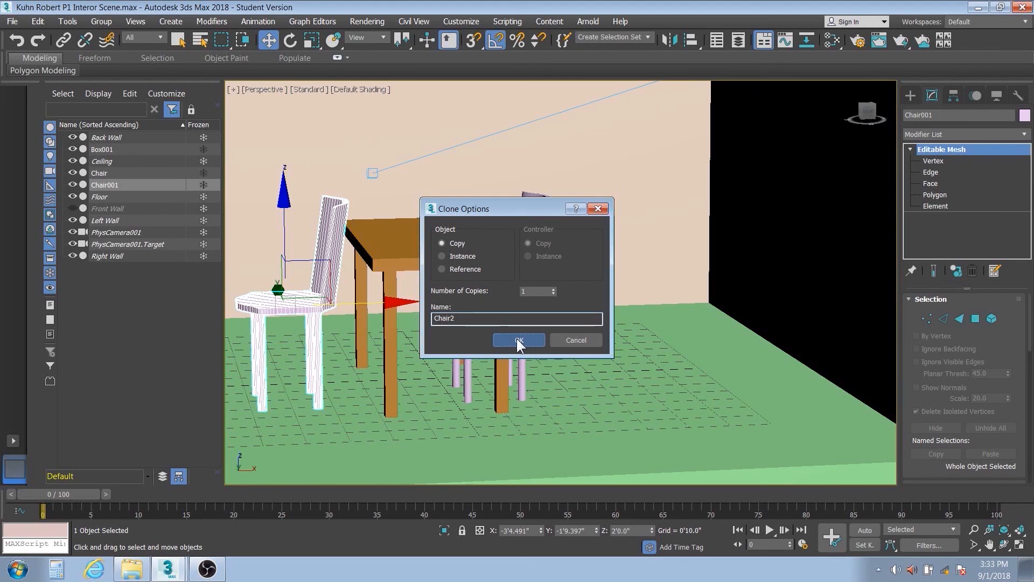
click(293, 35)
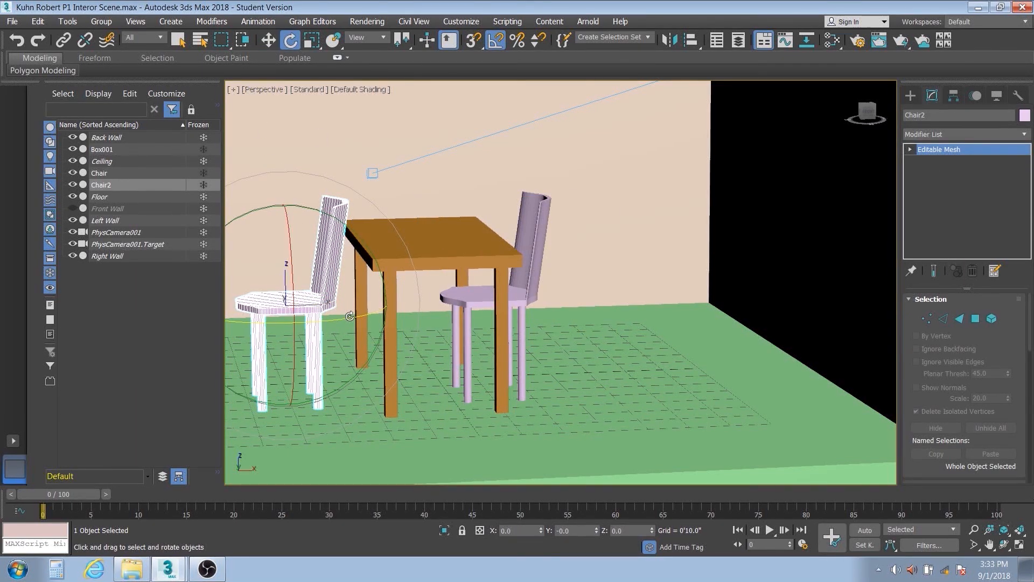
drag(350, 316, 252, 318)
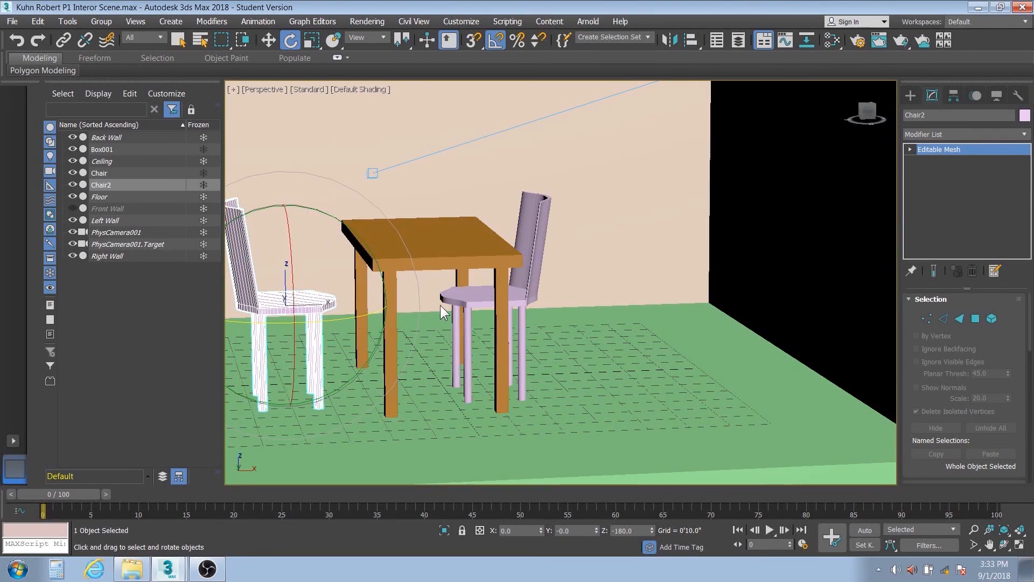
- Select both chairs and clone them along X as copies, placing the new pair beyond the original chair
click(471, 303)
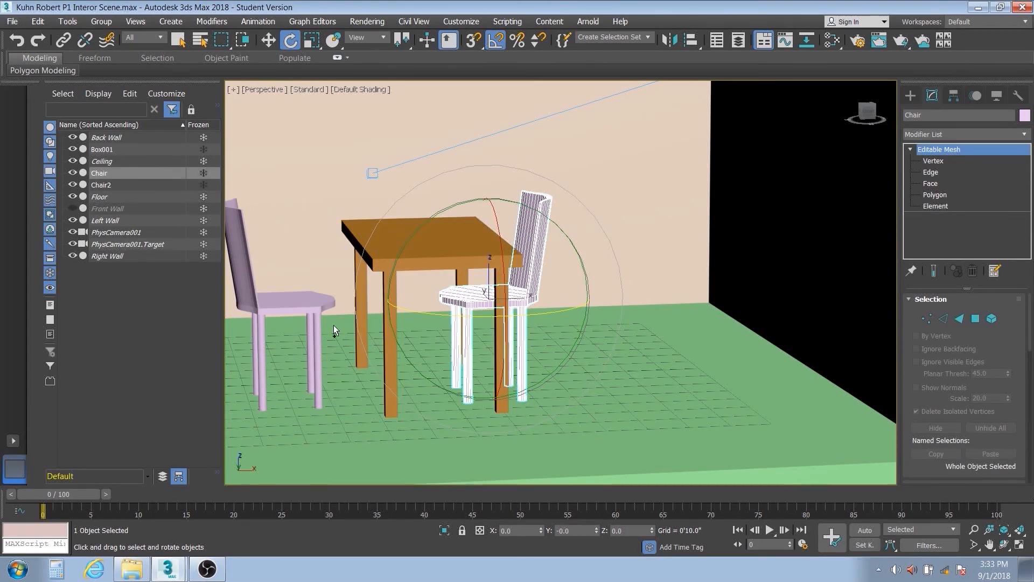
ctrl+click(237, 202)
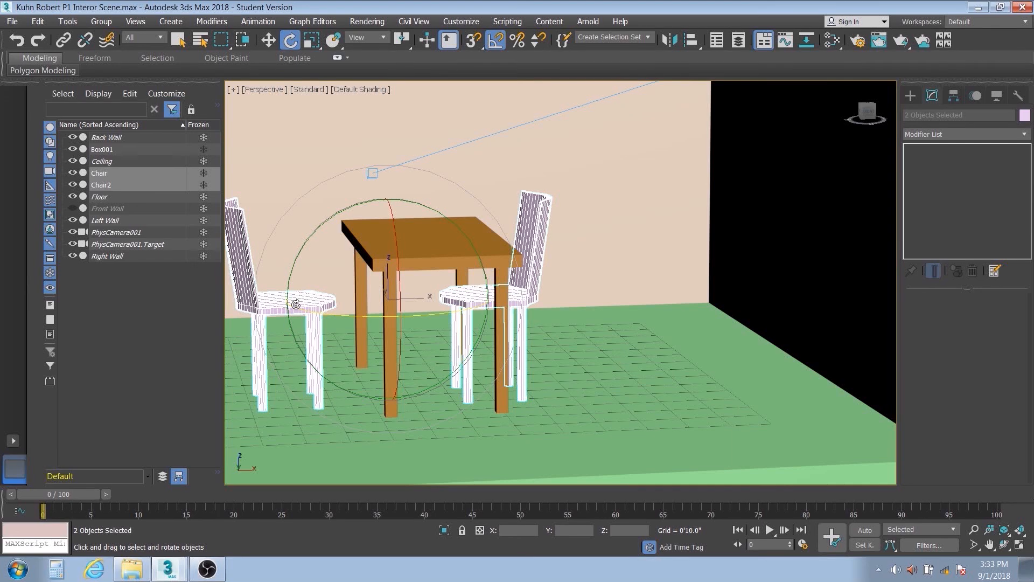
click(269, 40)
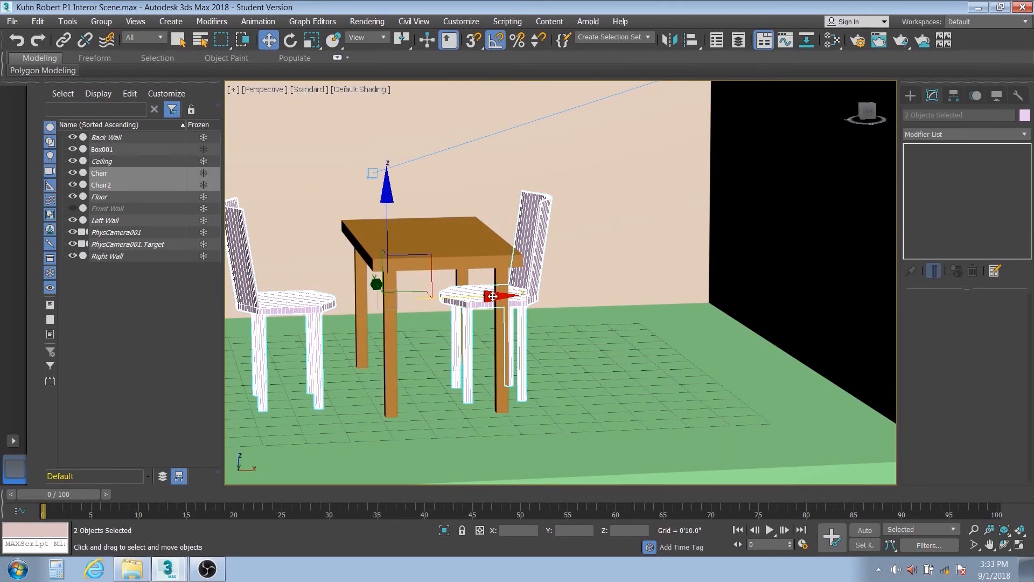
drag(490, 294, 636, 303)
key(ctrl+z)
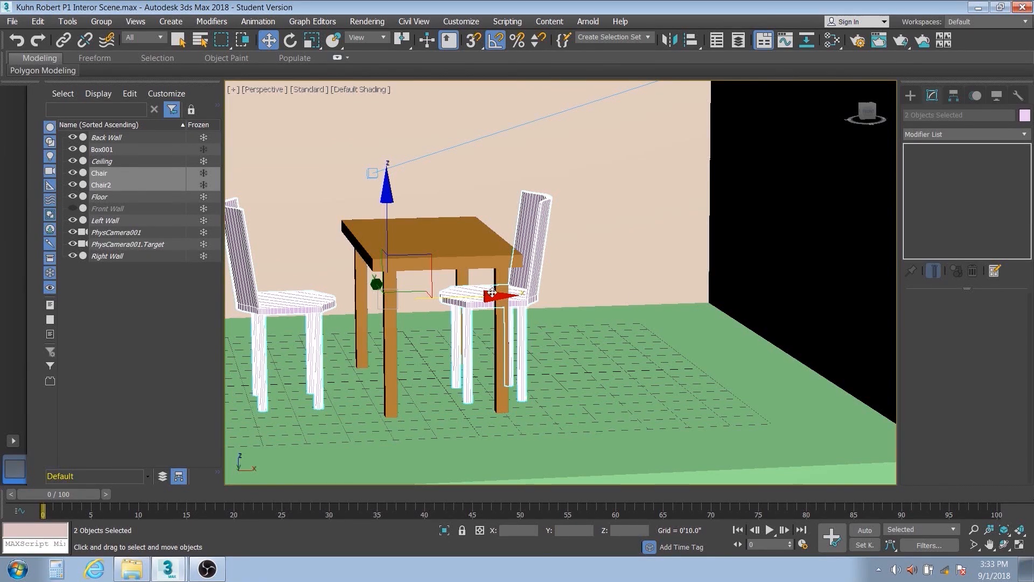
mouse_move(491, 294)
shift+mouse_down()
mouse_move(700, 302)
mouse_move(798, 321)
shift+mouse_up()
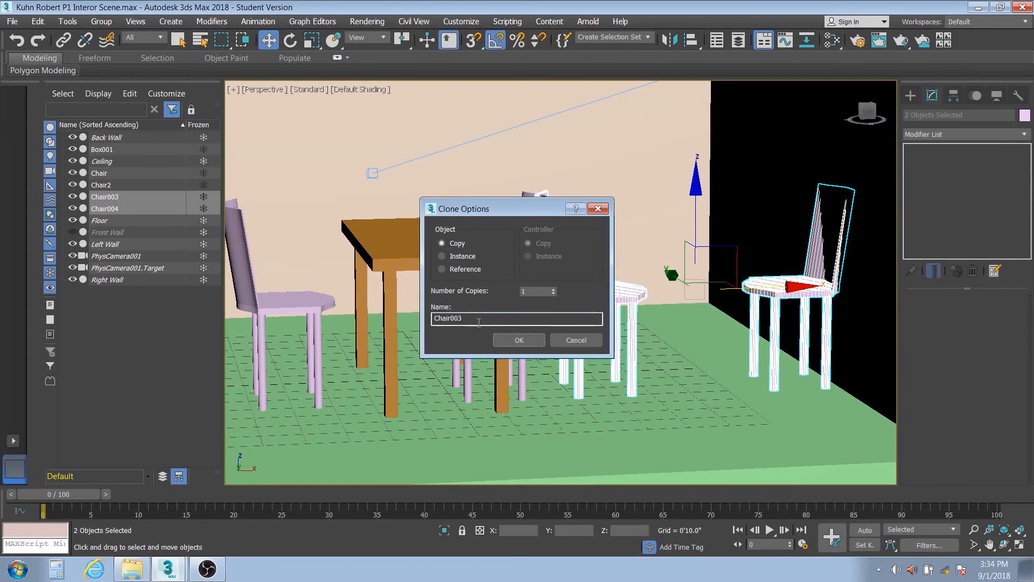
click(518, 340)
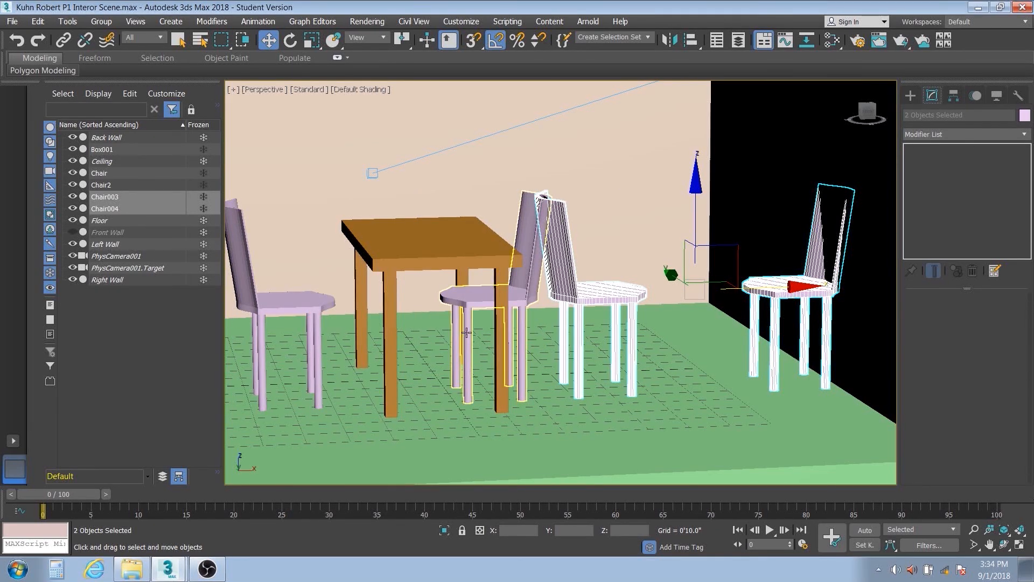
- Add the two chairs at the table to the selection and clone all four along Y as copies toward the room's front
ctrl+click(490, 299)
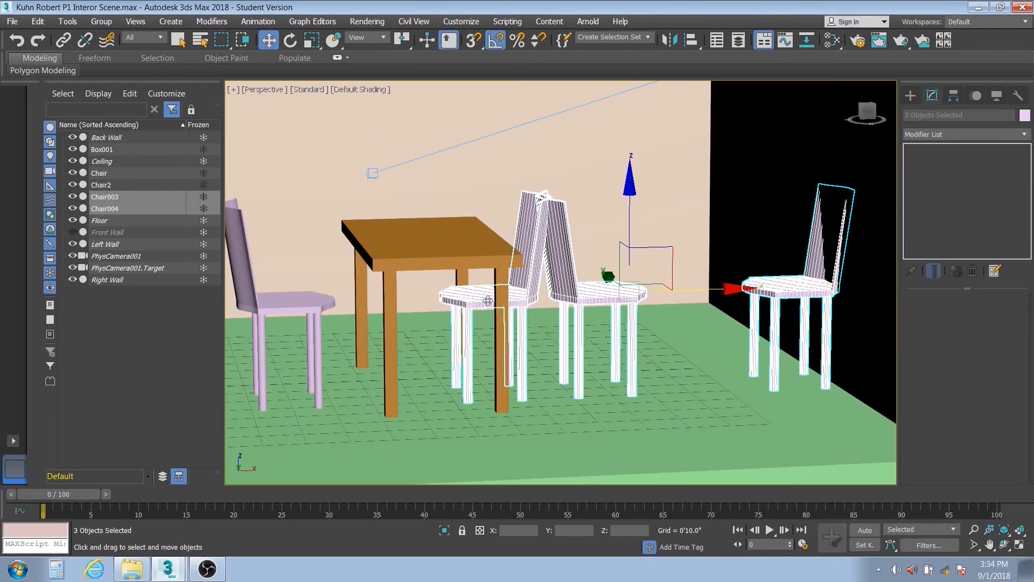
ctrl+click(310, 305)
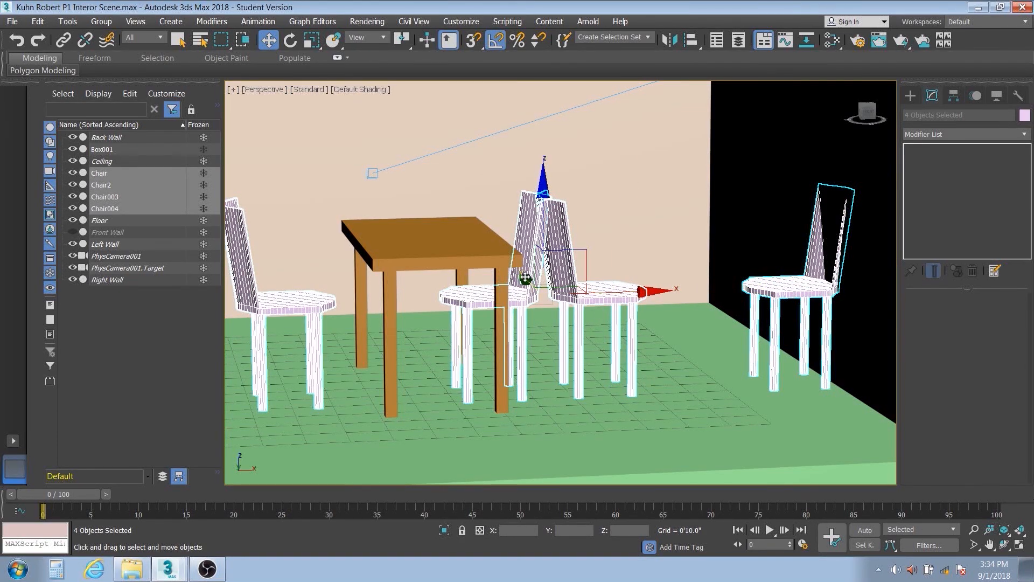
shift+drag(525, 279, 603, 408)
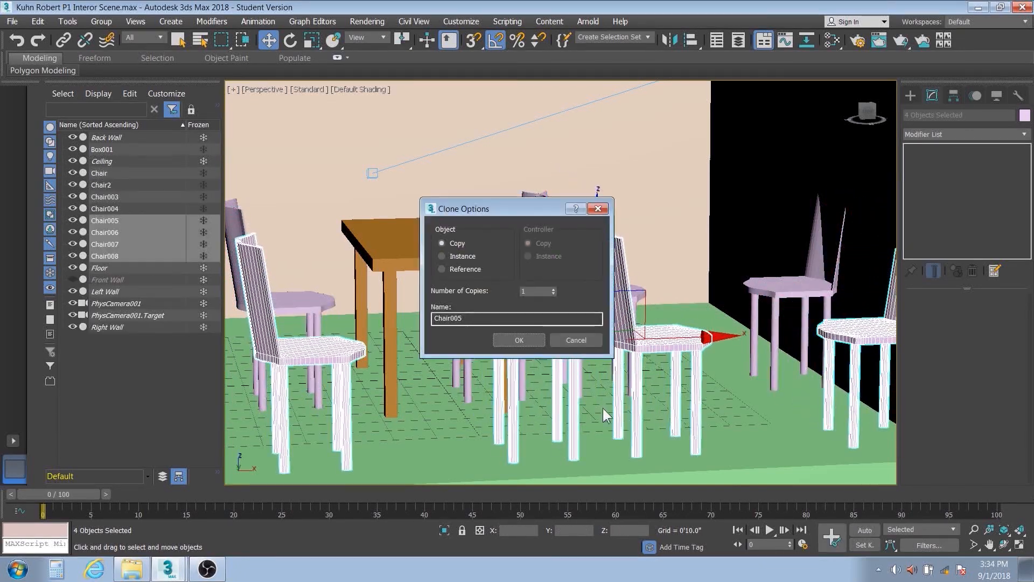
click(507, 340)
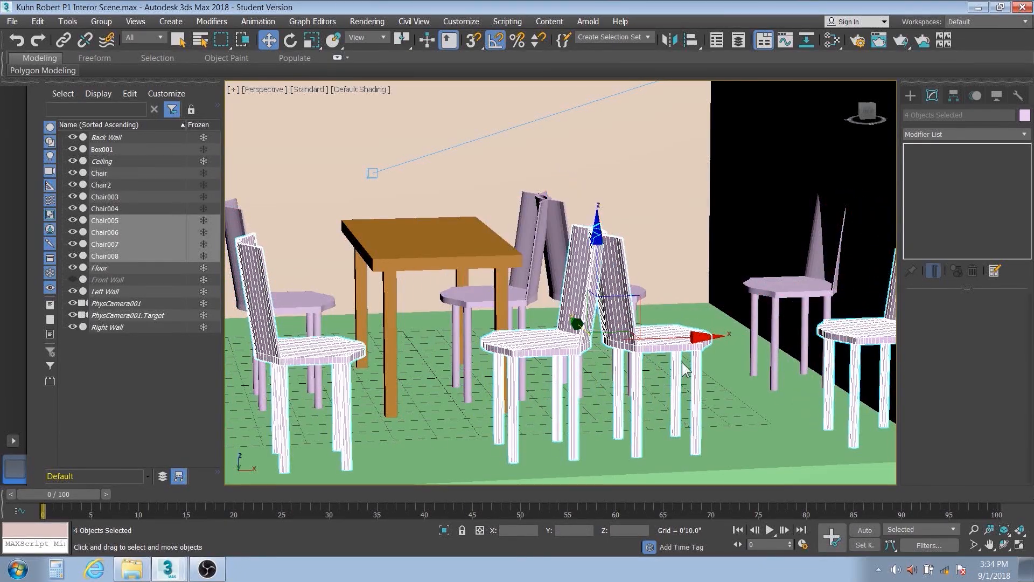
- Undo both chair cloning operations, back to just Chair and Chair2, and clear the selection
click(15, 43)
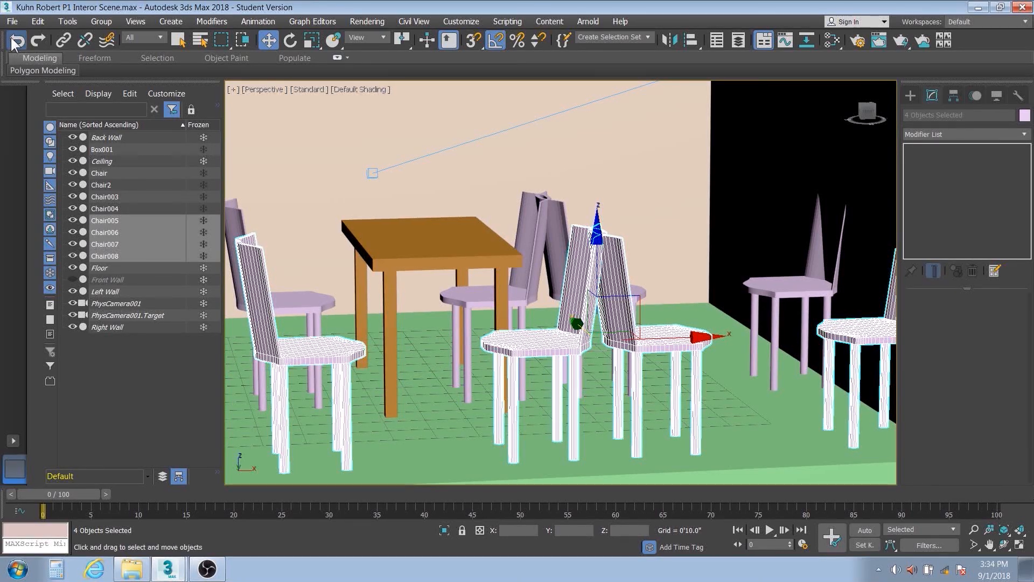
click(15, 43)
click(15, 43)
click(15, 43)
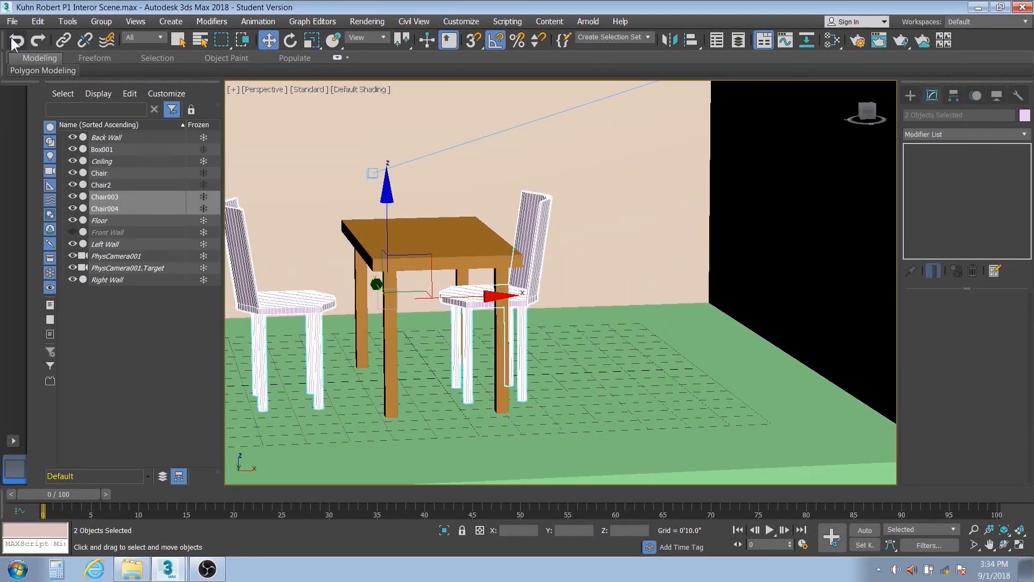
click(590, 230)
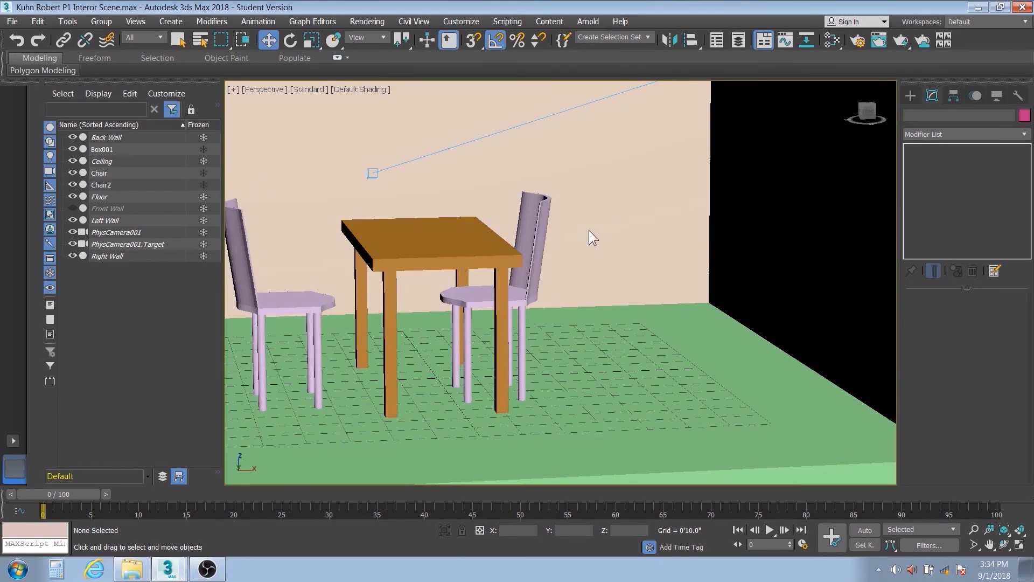
scroll(619, 287, down, 5)
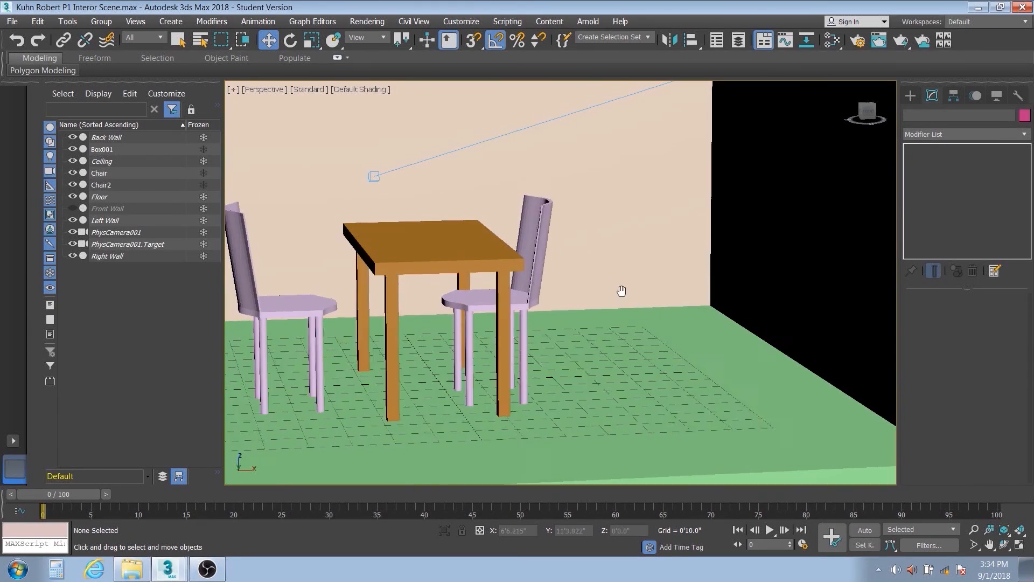
middle_drag(685, 307, 688, 313)
mouse_move(688, 314)
alt+middle_down()
mouse_move(644, 324)
mouse_move(697, 326)
alt+middle_up()
scroll(636, 320, up, 3)
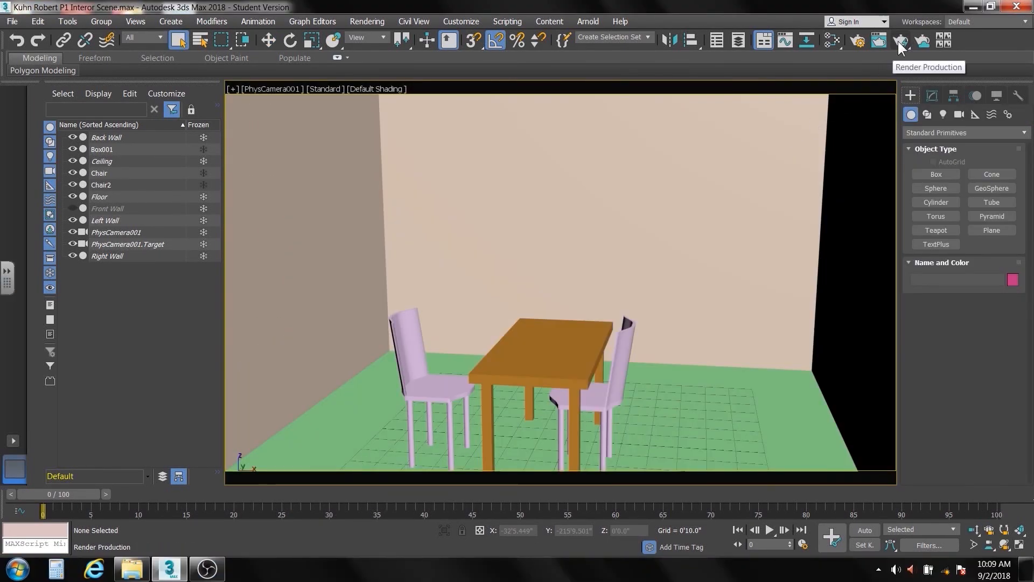
- Render the PhysCamera001 view to inspect the table and chairs, and close the rendered frame
click(898, 41)
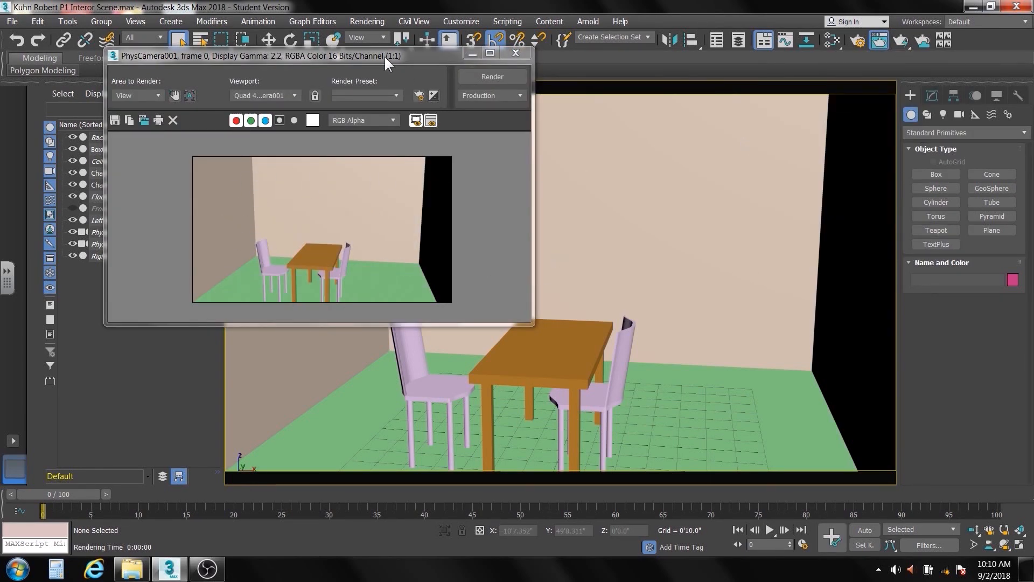
drag(383, 55, 638, 78)
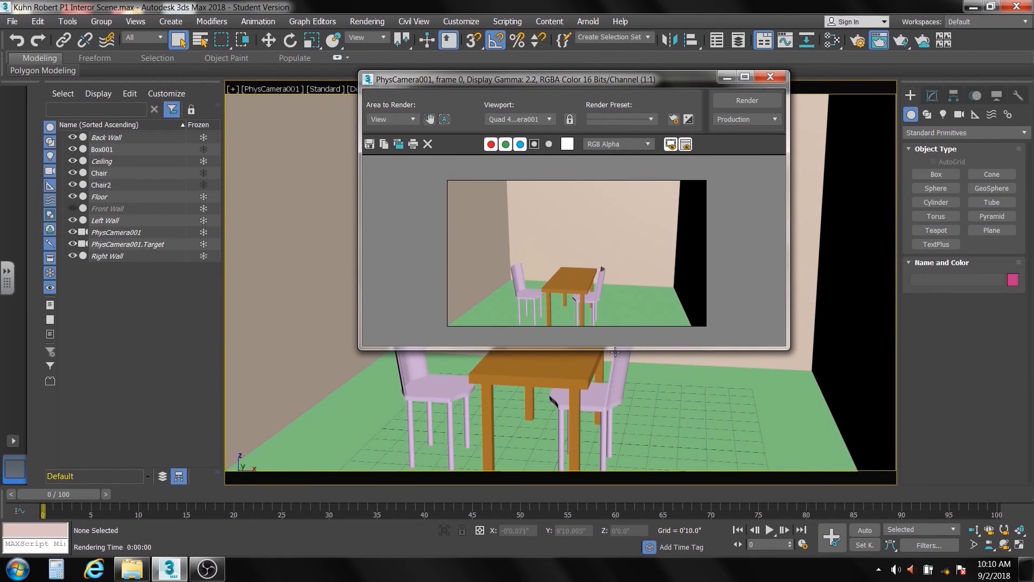
click(777, 78)
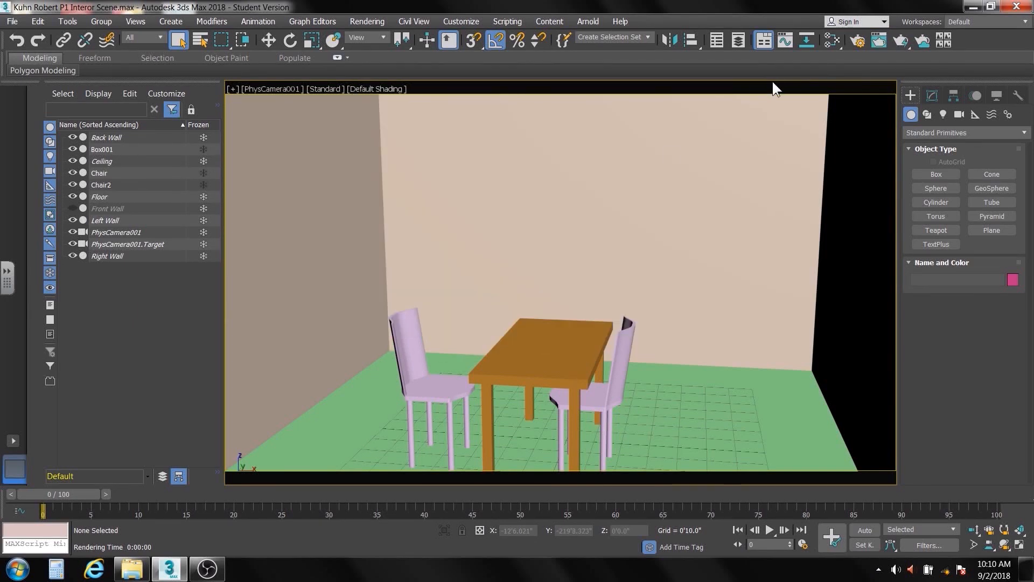
- Show all four viewports, view the whole room from outside in Perspective, and return to the maximized PhysCamera001 view
click(1020, 545)
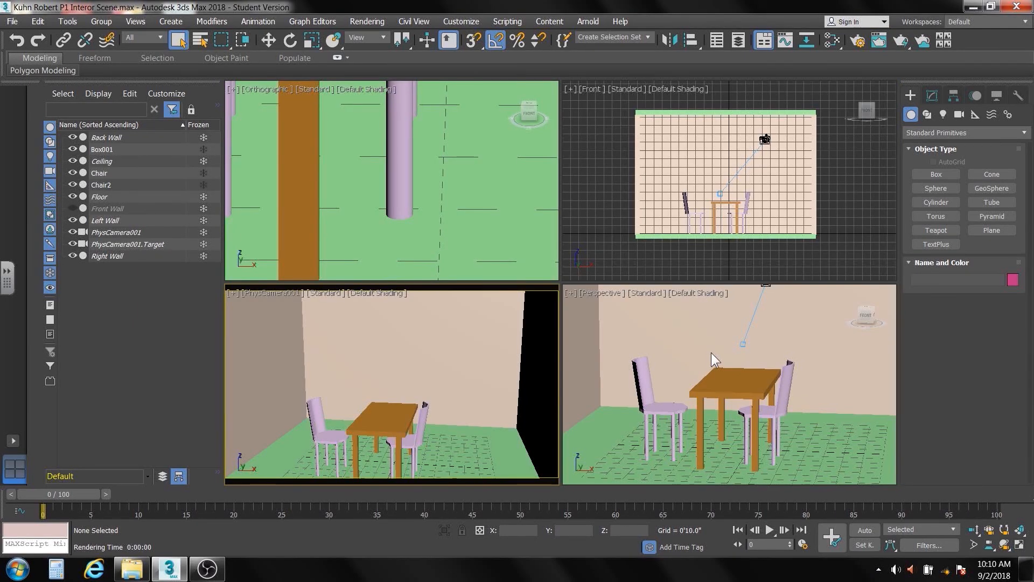
click(842, 292)
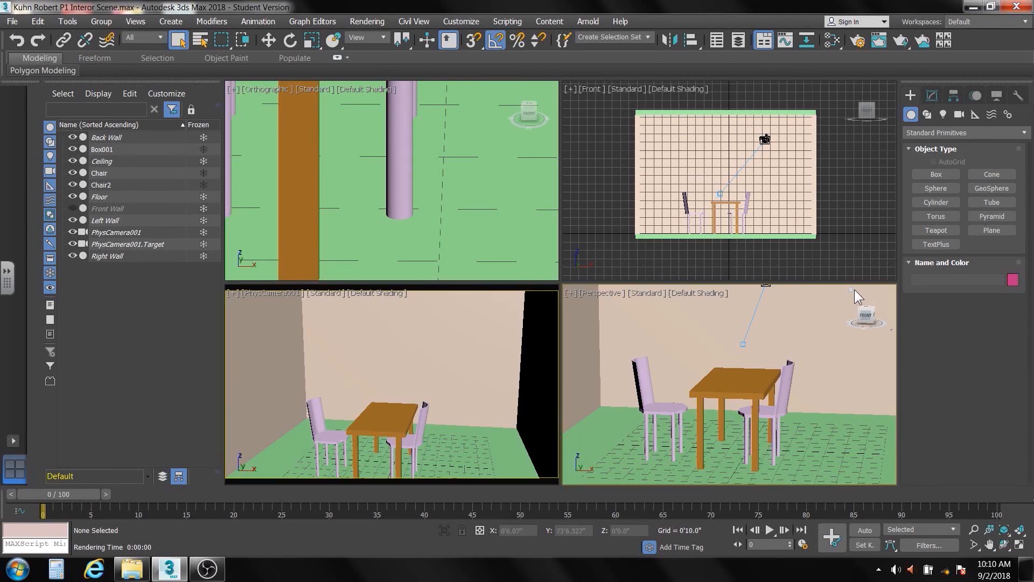
click(852, 291)
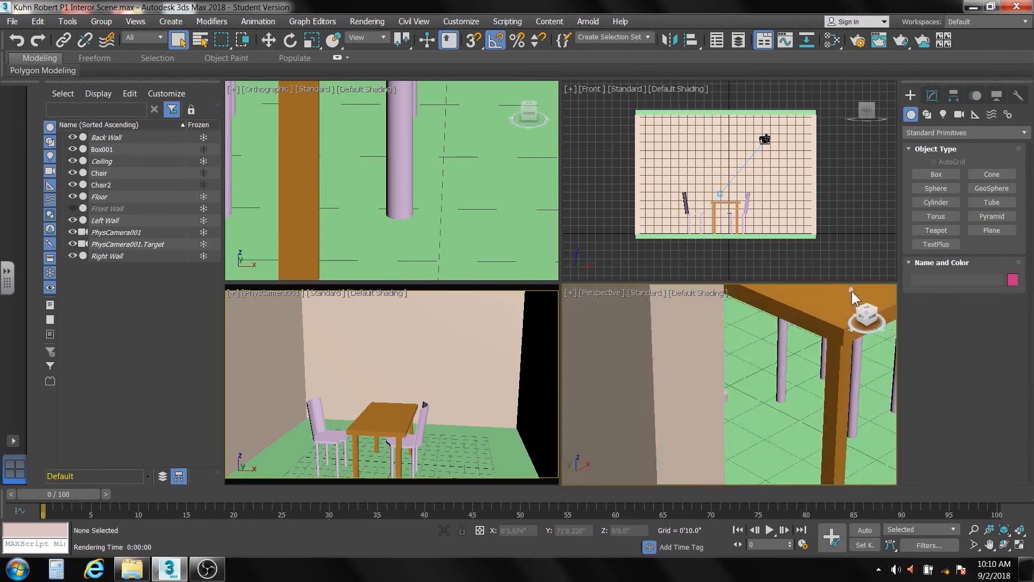
scroll(774, 358, down, 5)
scroll(775, 357, down, 6)
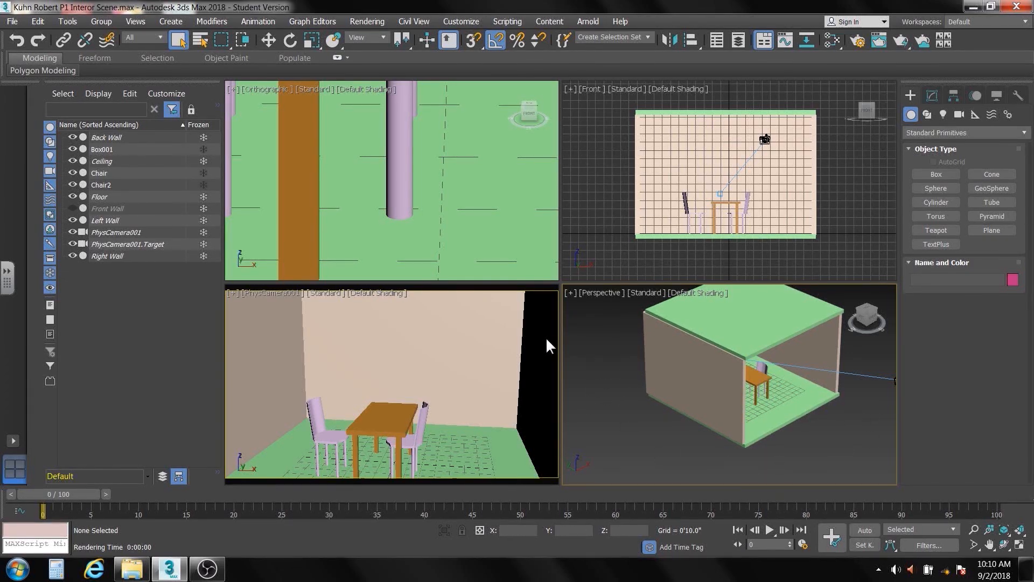
right_click(463, 380)
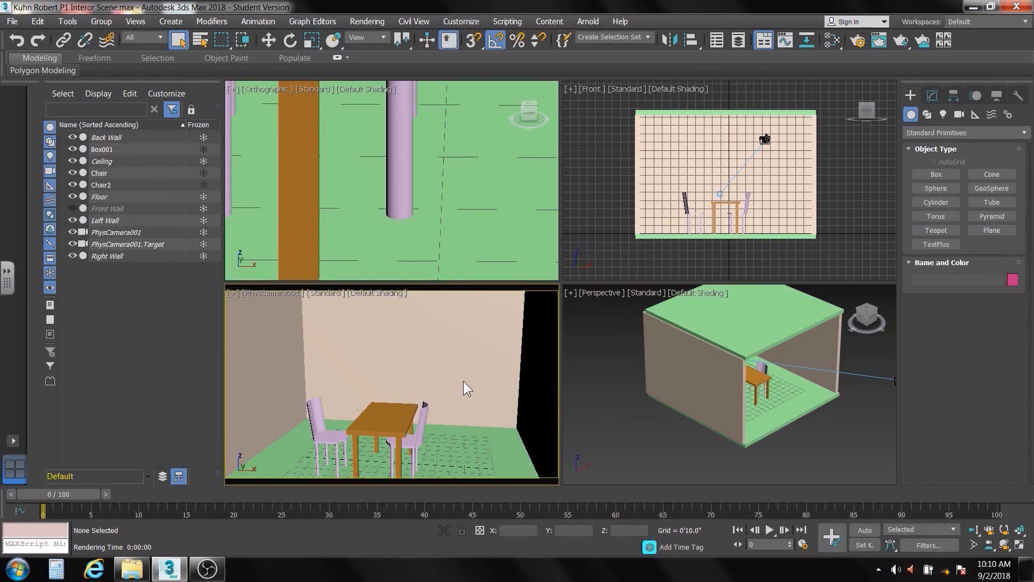
click(1017, 544)
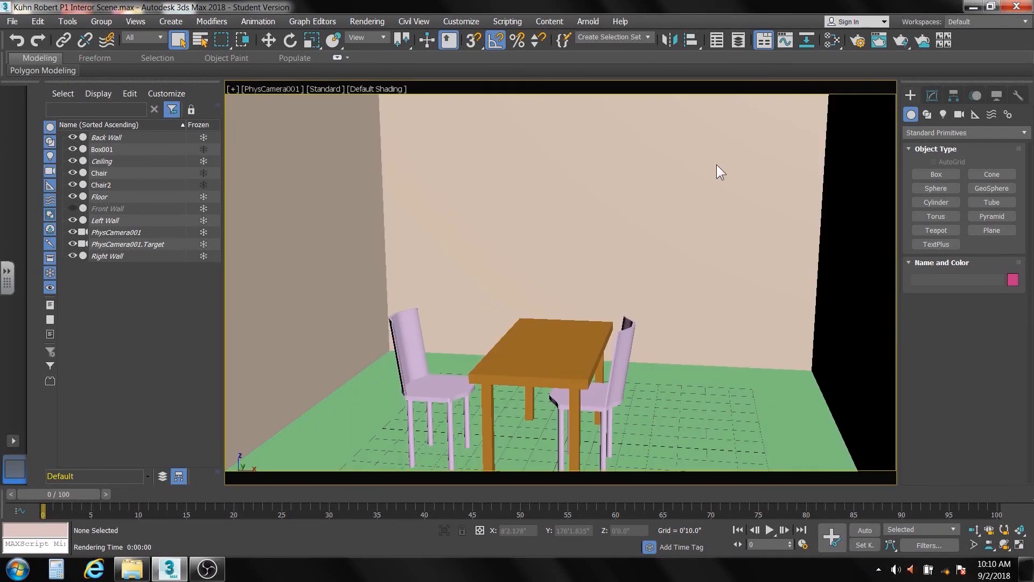
- Render the PhysCamera001 view, set the render output size to 1280x720, and render it again
click(903, 41)
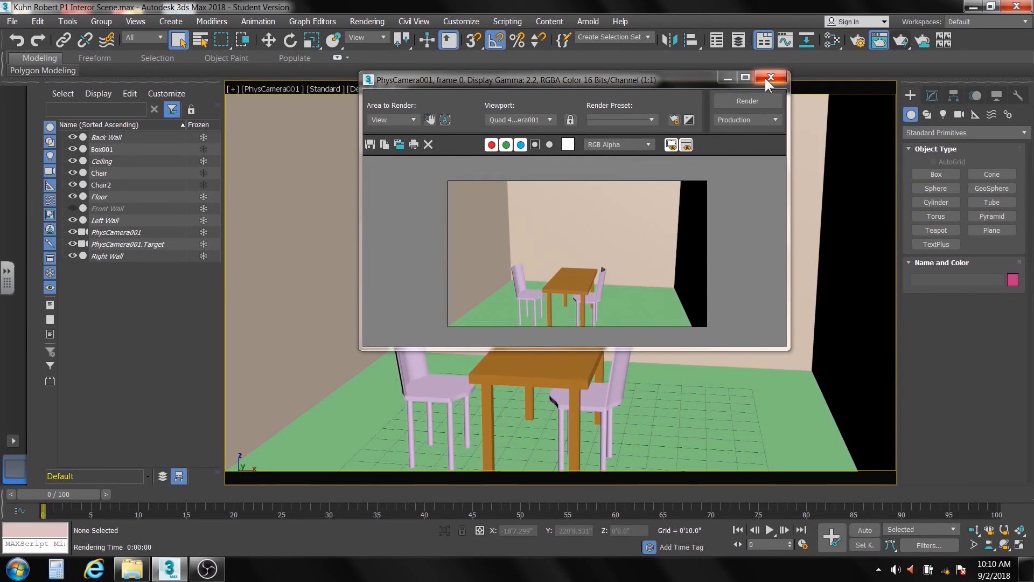
click(675, 118)
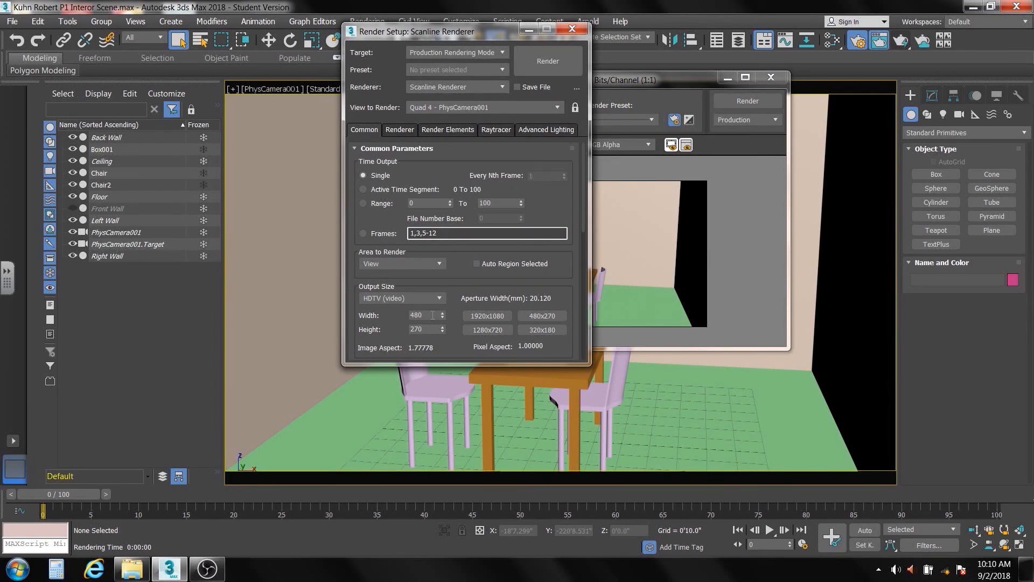
click(499, 329)
click(547, 61)
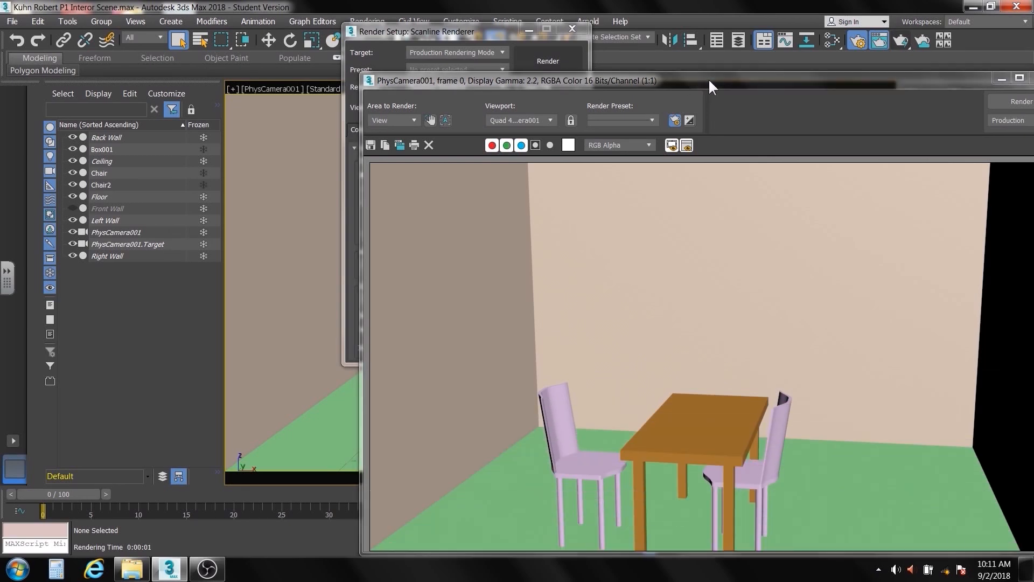
drag(631, 75, 505, 47)
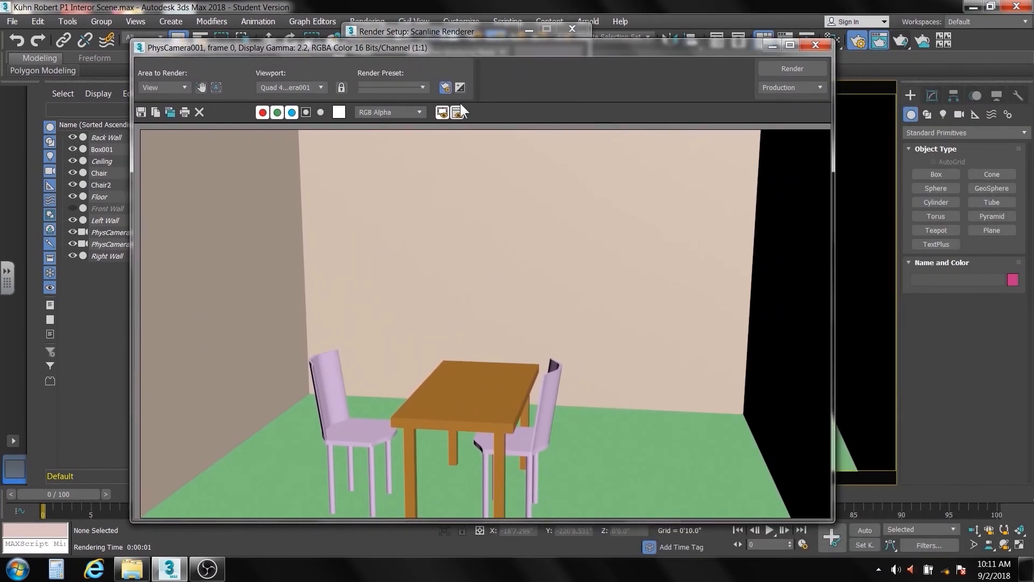
- Start saving the rendered image in the Project 2A folder under Period 1, naming it with the student's name followed by P1 Project 2A
click(140, 113)
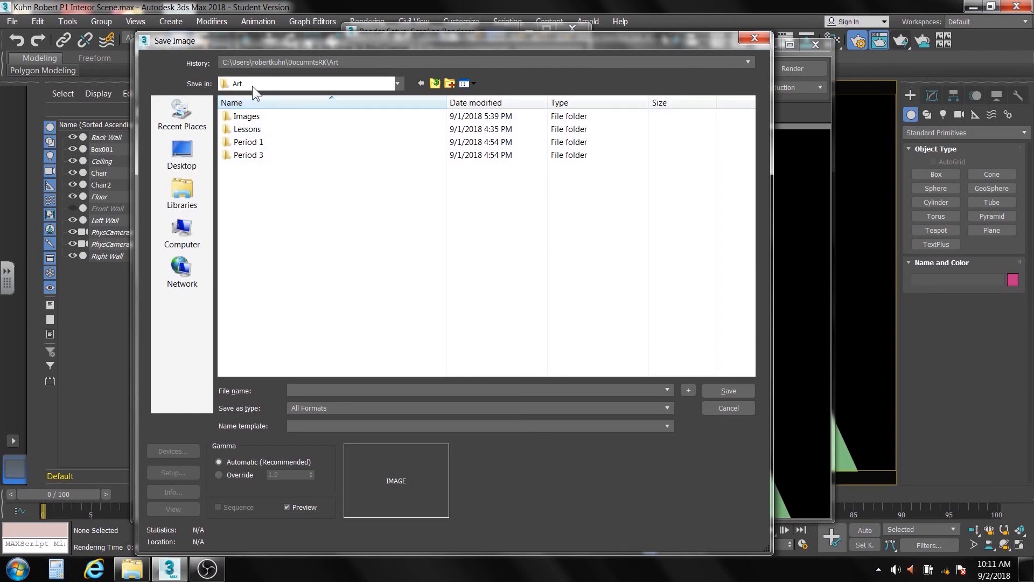
double_click(249, 144)
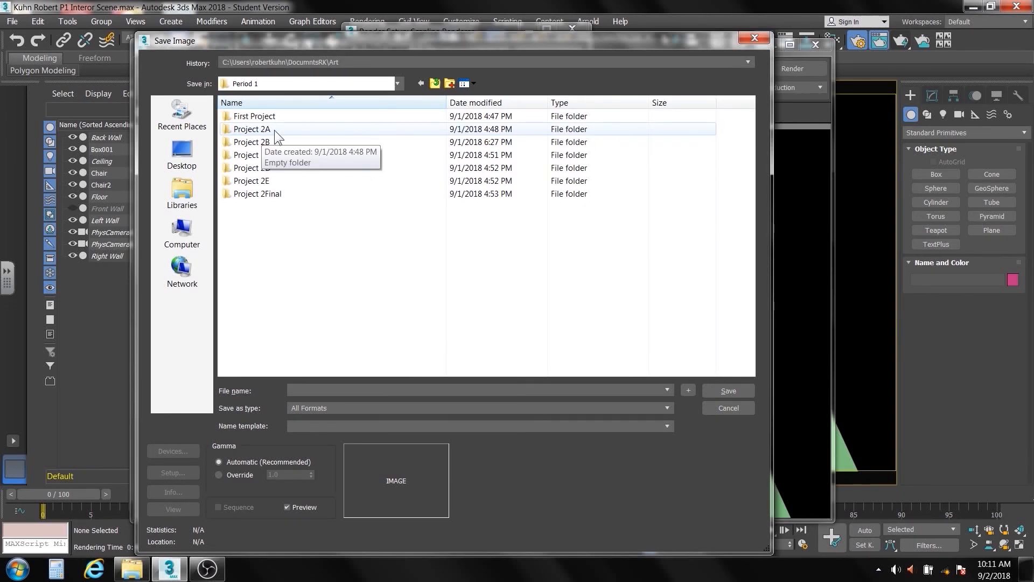
double_click(274, 130)
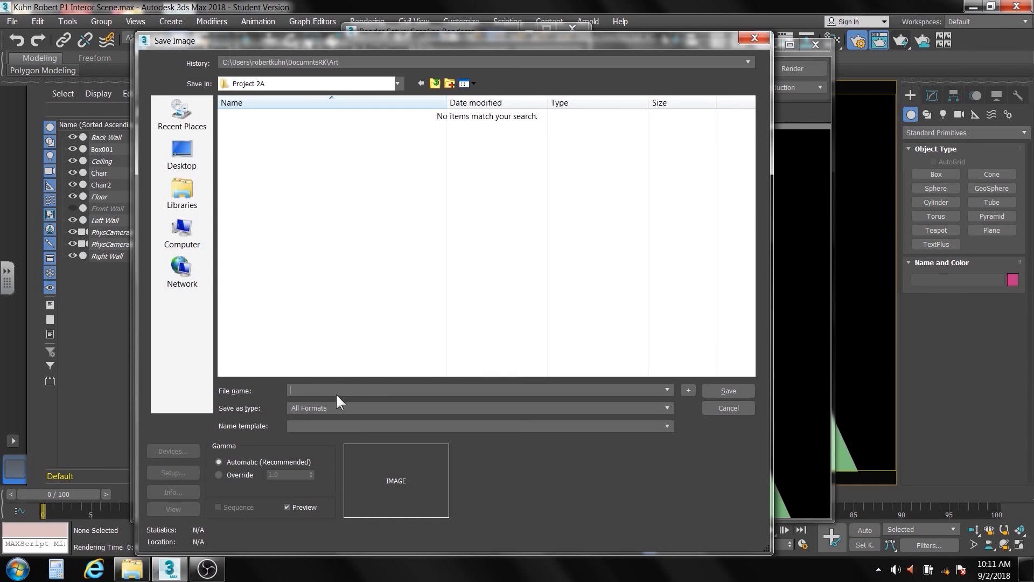
text(A)
- Set the file type to JPEG and save the image, accepting the default quality of 60
click(667, 408)
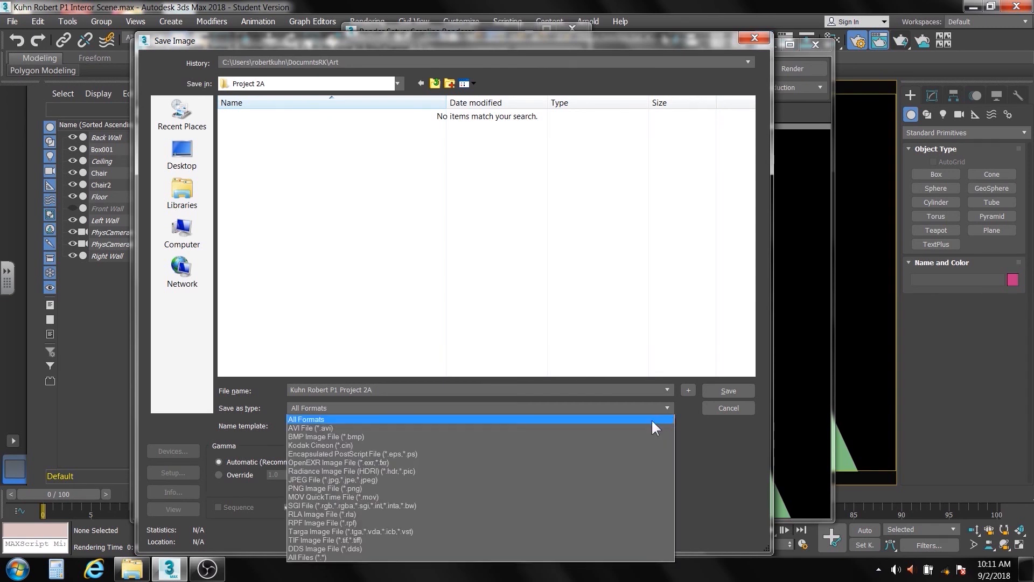
click(615, 479)
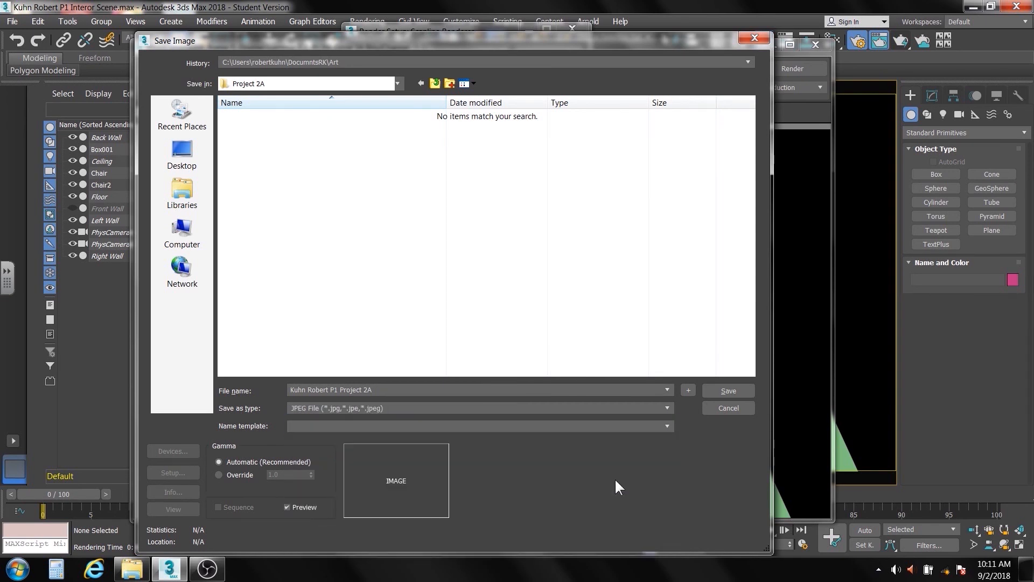
click(724, 390)
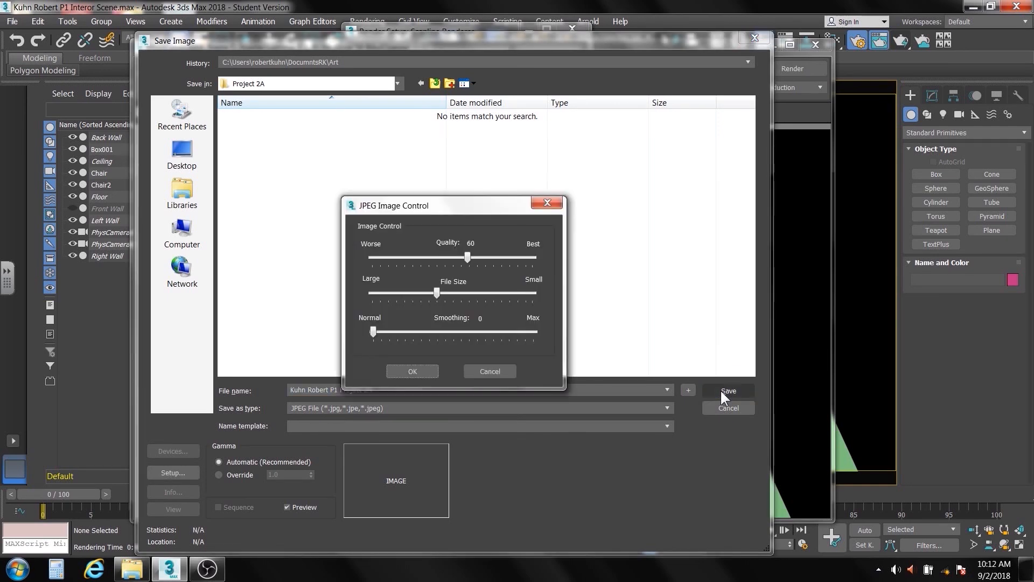
click(412, 371)
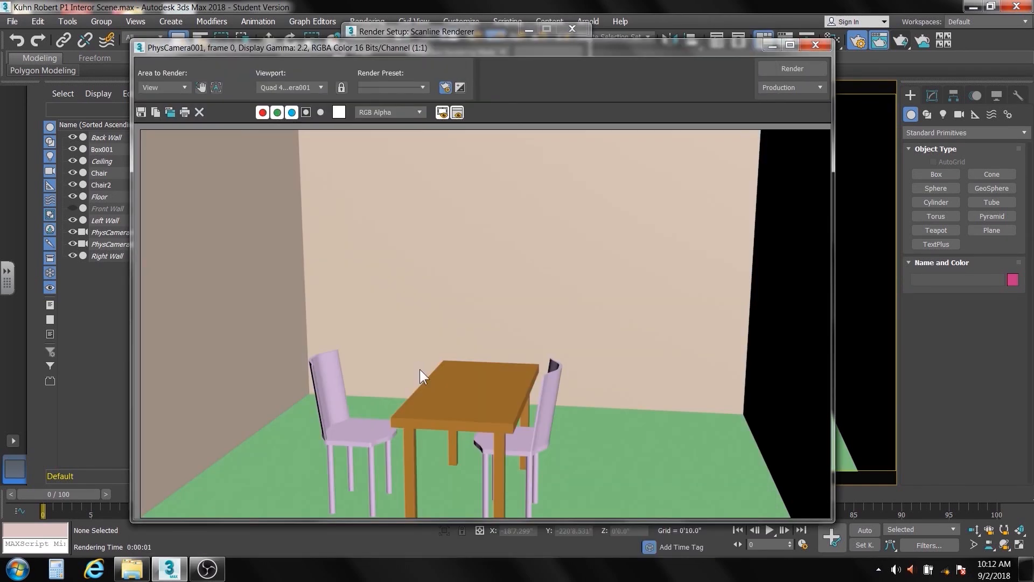
- Switch to Windows Explorer, open Project 2A inside the Period 1 folder, and display the saved render as large icons
click(131, 571)
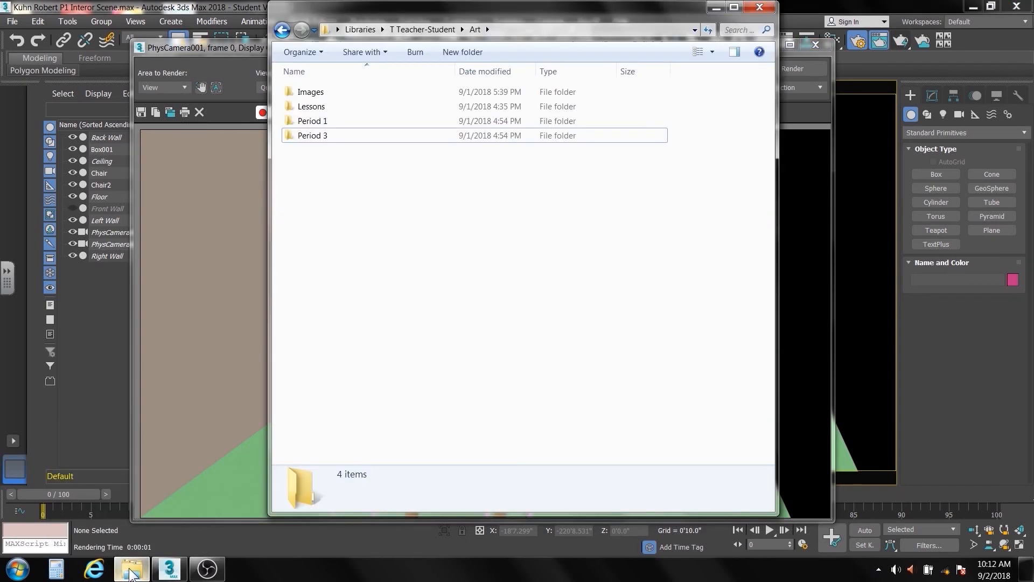
click(311, 121)
double_click(311, 122)
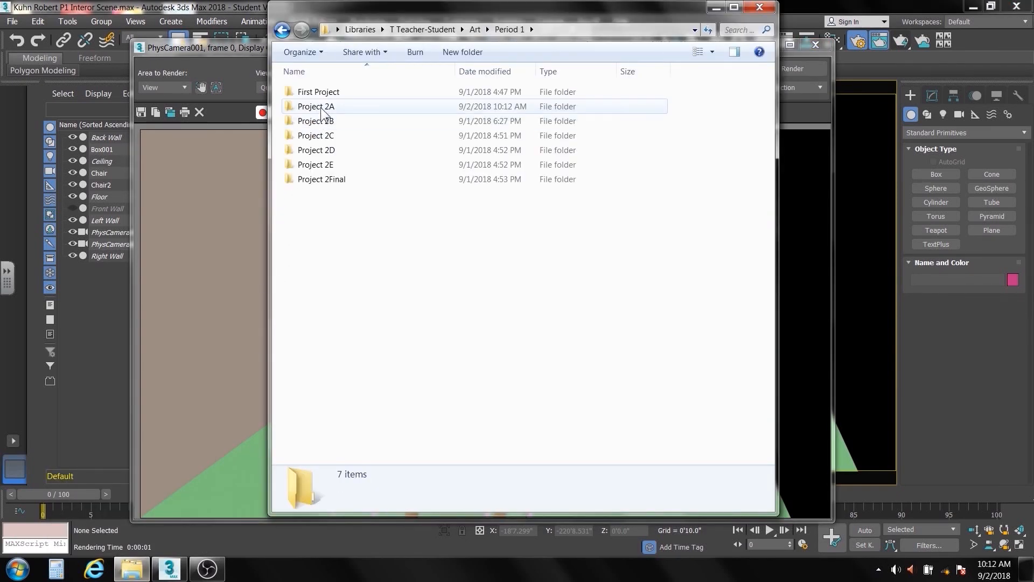
click(320, 108)
double_click(321, 107)
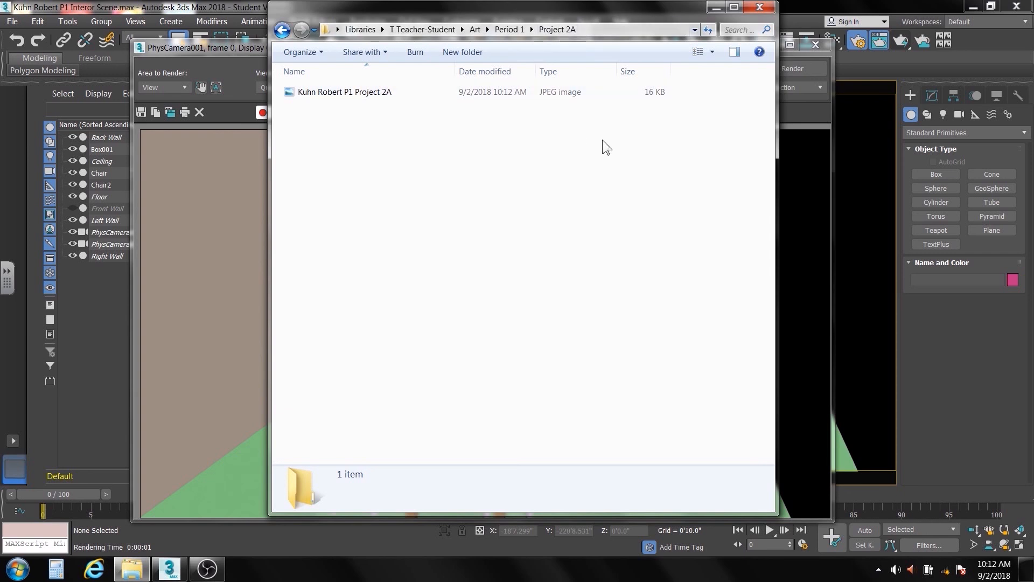
click(713, 52)
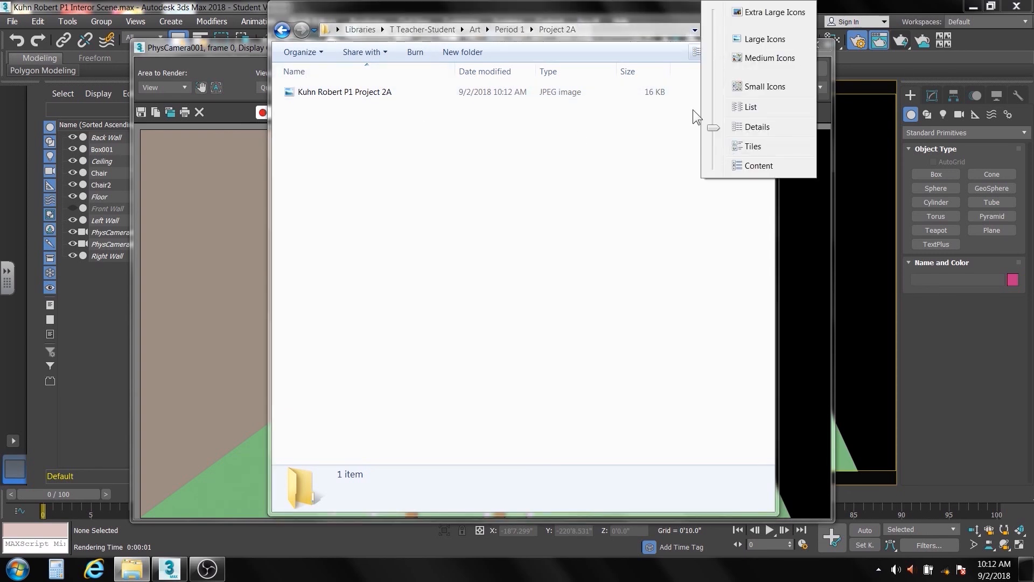
click(748, 39)
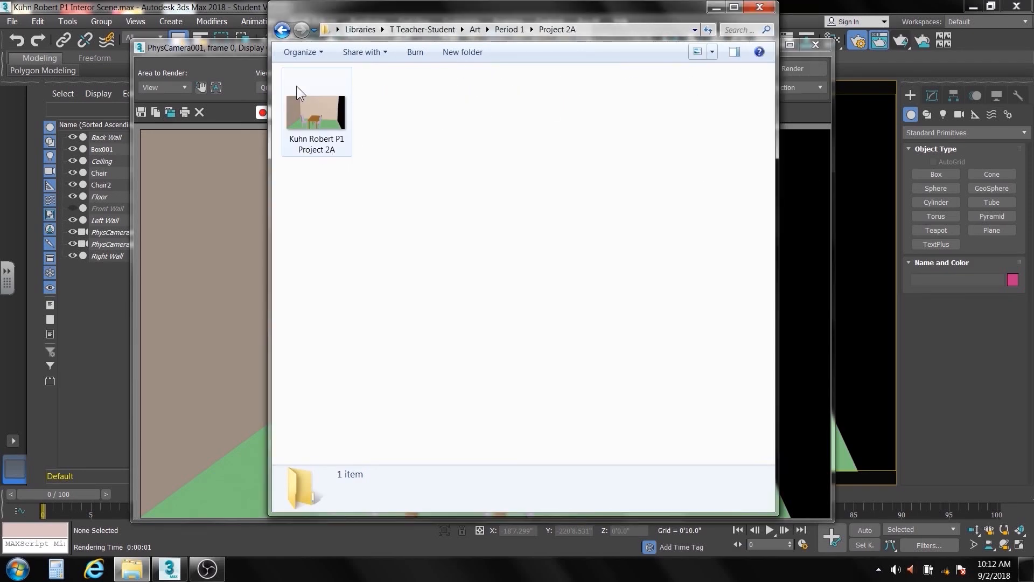